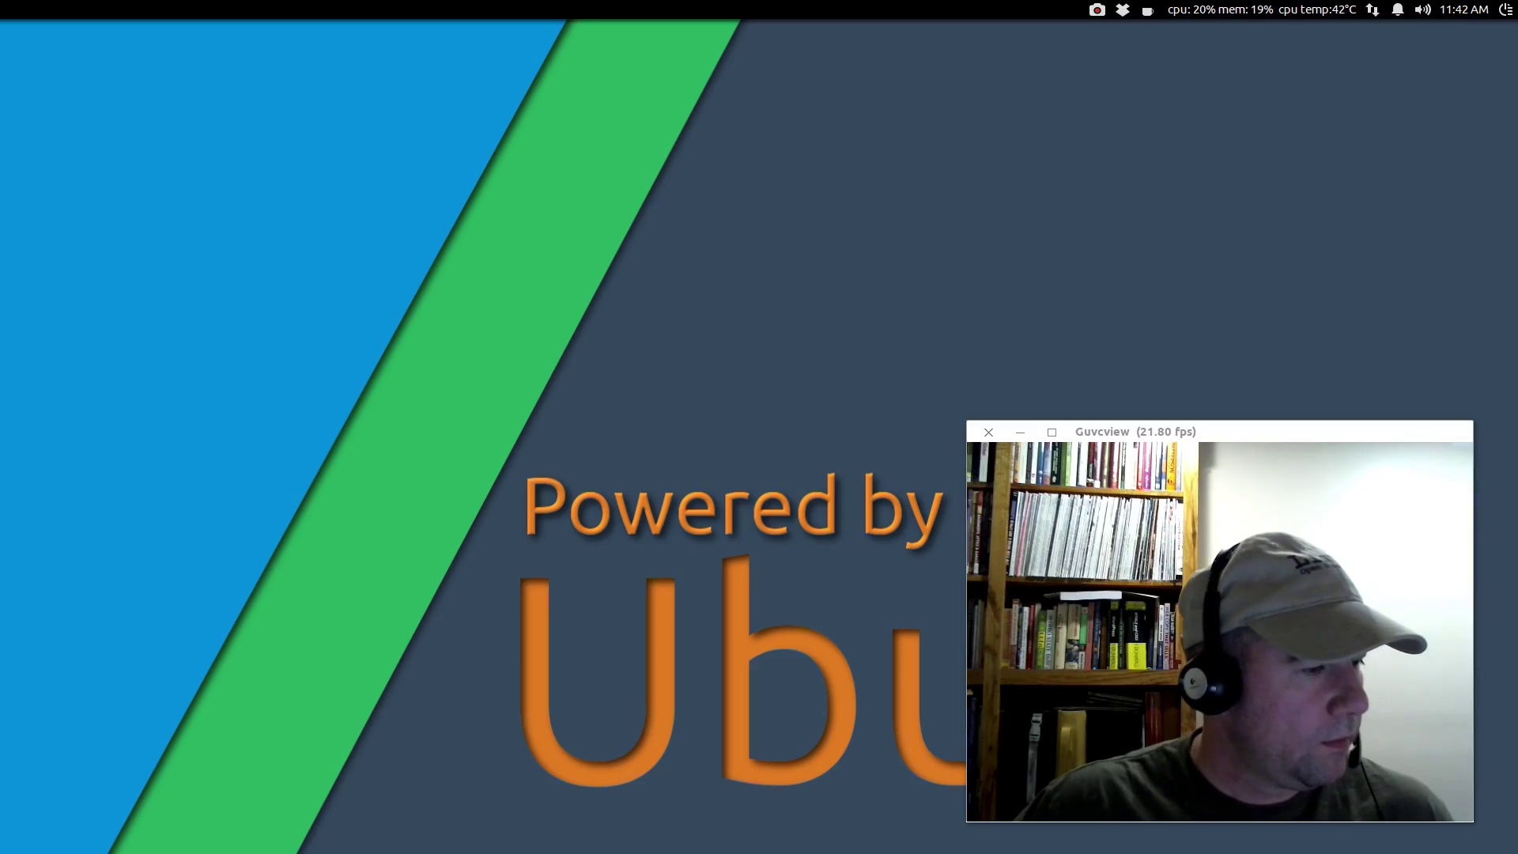
# Step: Bring Firefox forward and scroll through the Amazon EA4500 product listing
pyautogui.hotkey('alt', 'Tab')
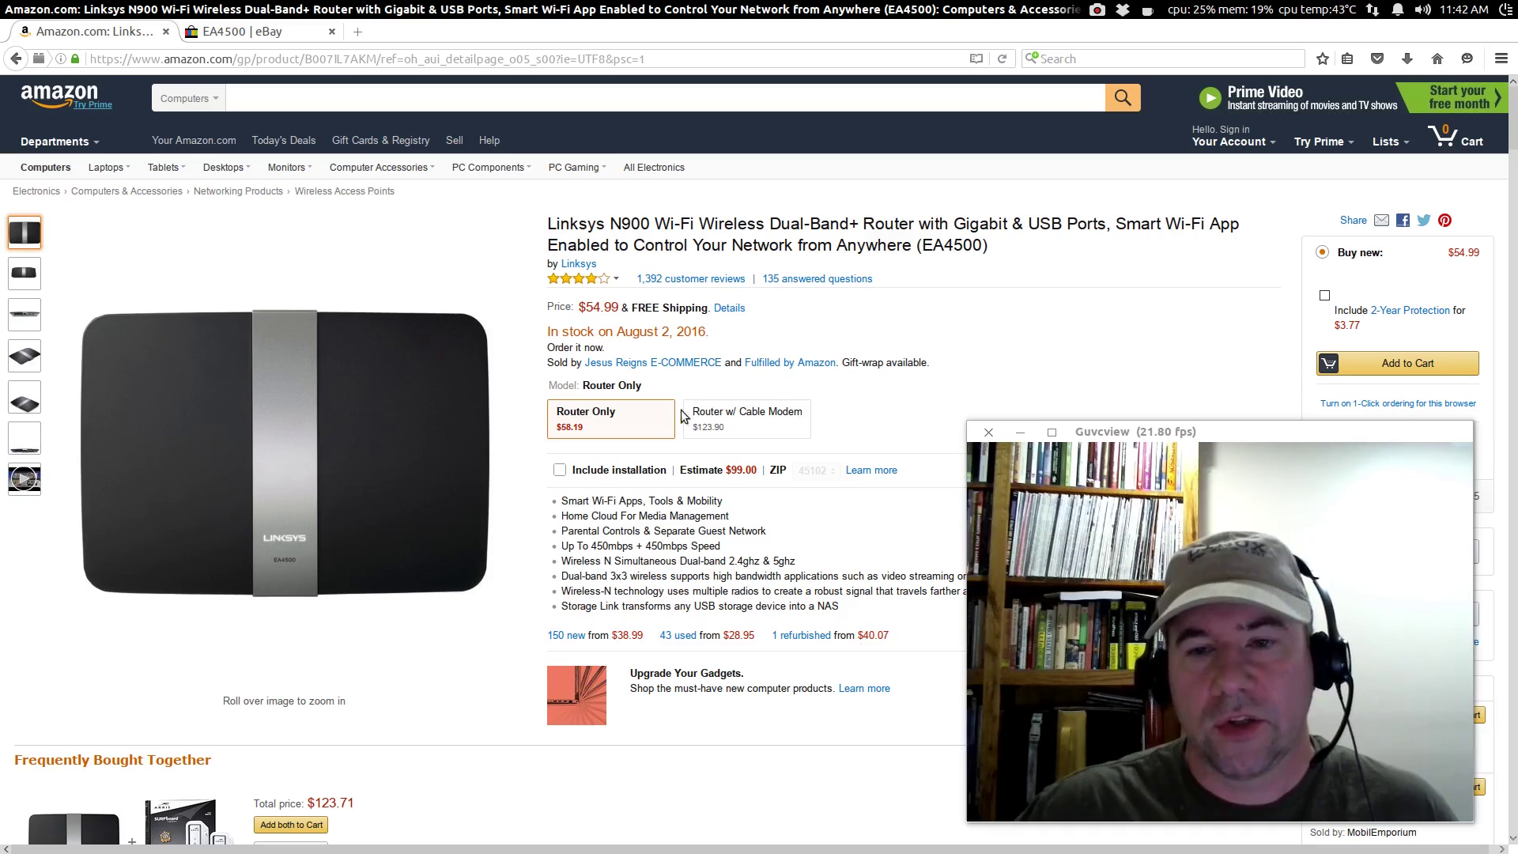
pyautogui.scroll(-2, 611, 447)
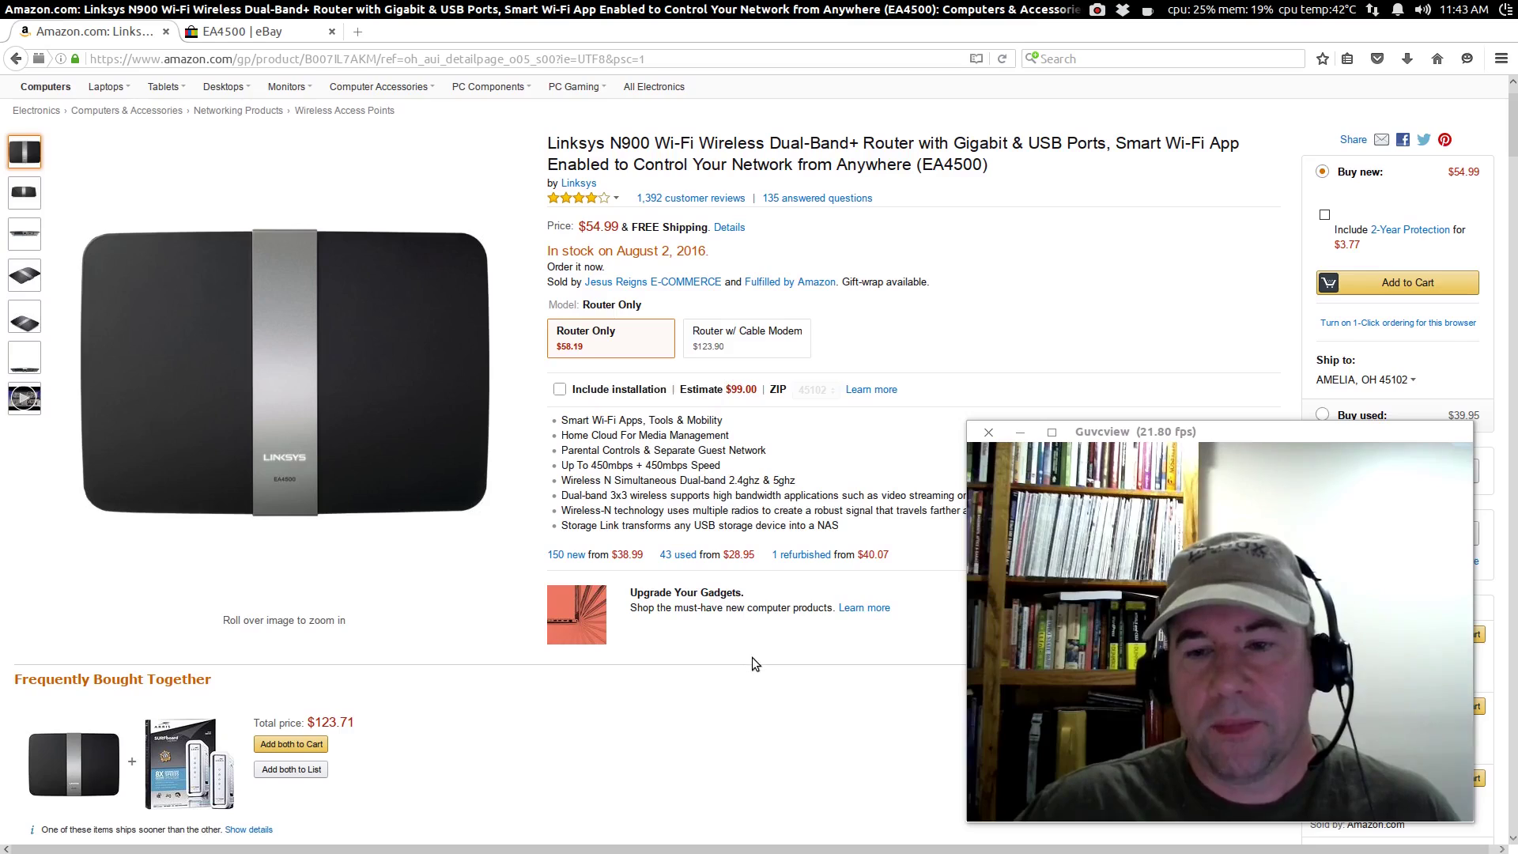
pyautogui.scroll(-5, 752, 657)
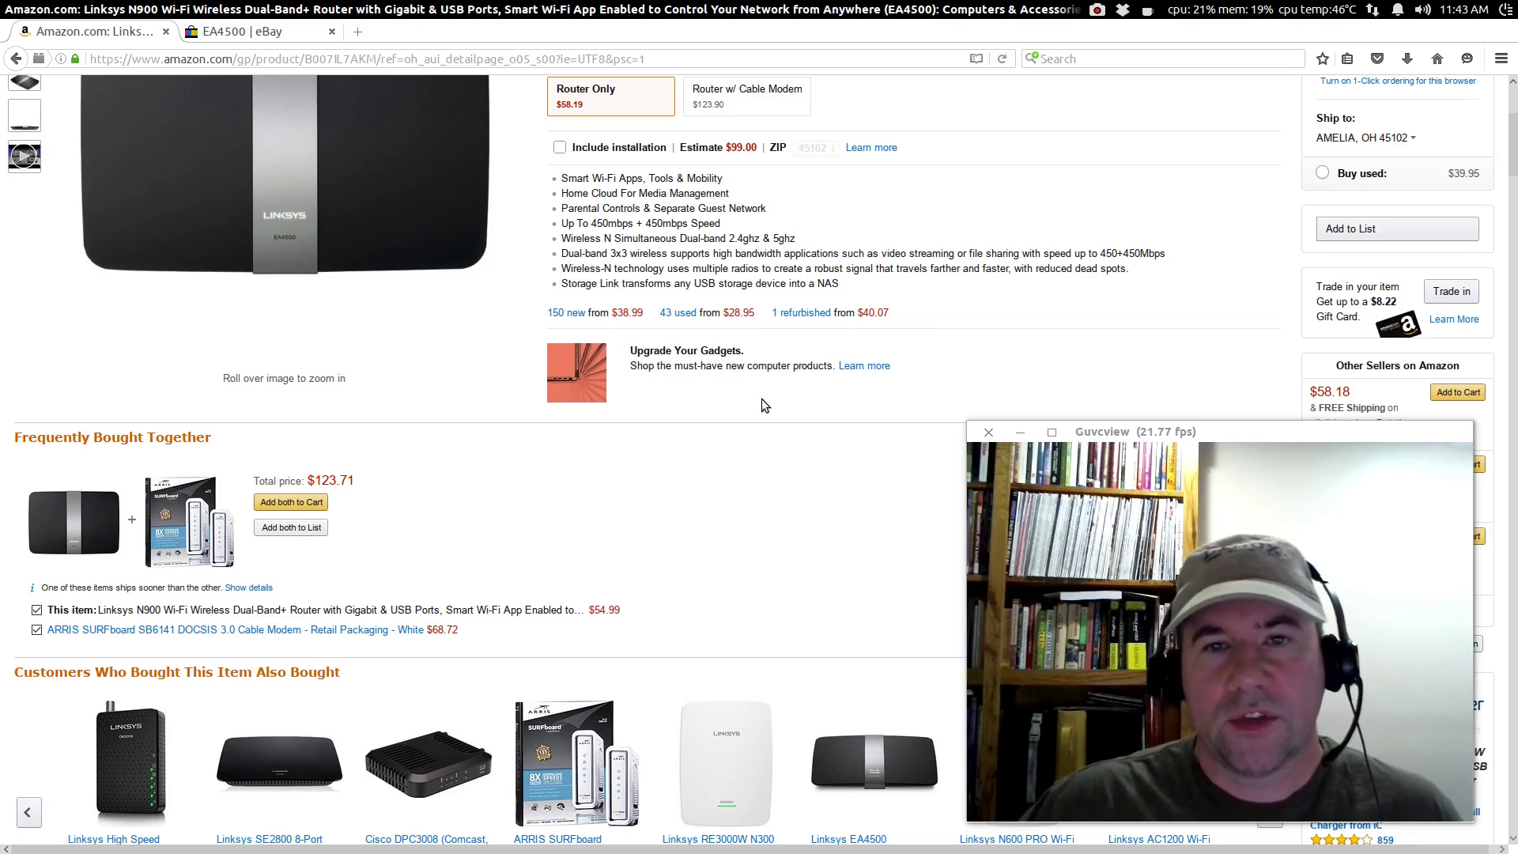
# Step: Switch to the eBay EA4500 search results and scroll through the prices
pyautogui.click(276, 33)
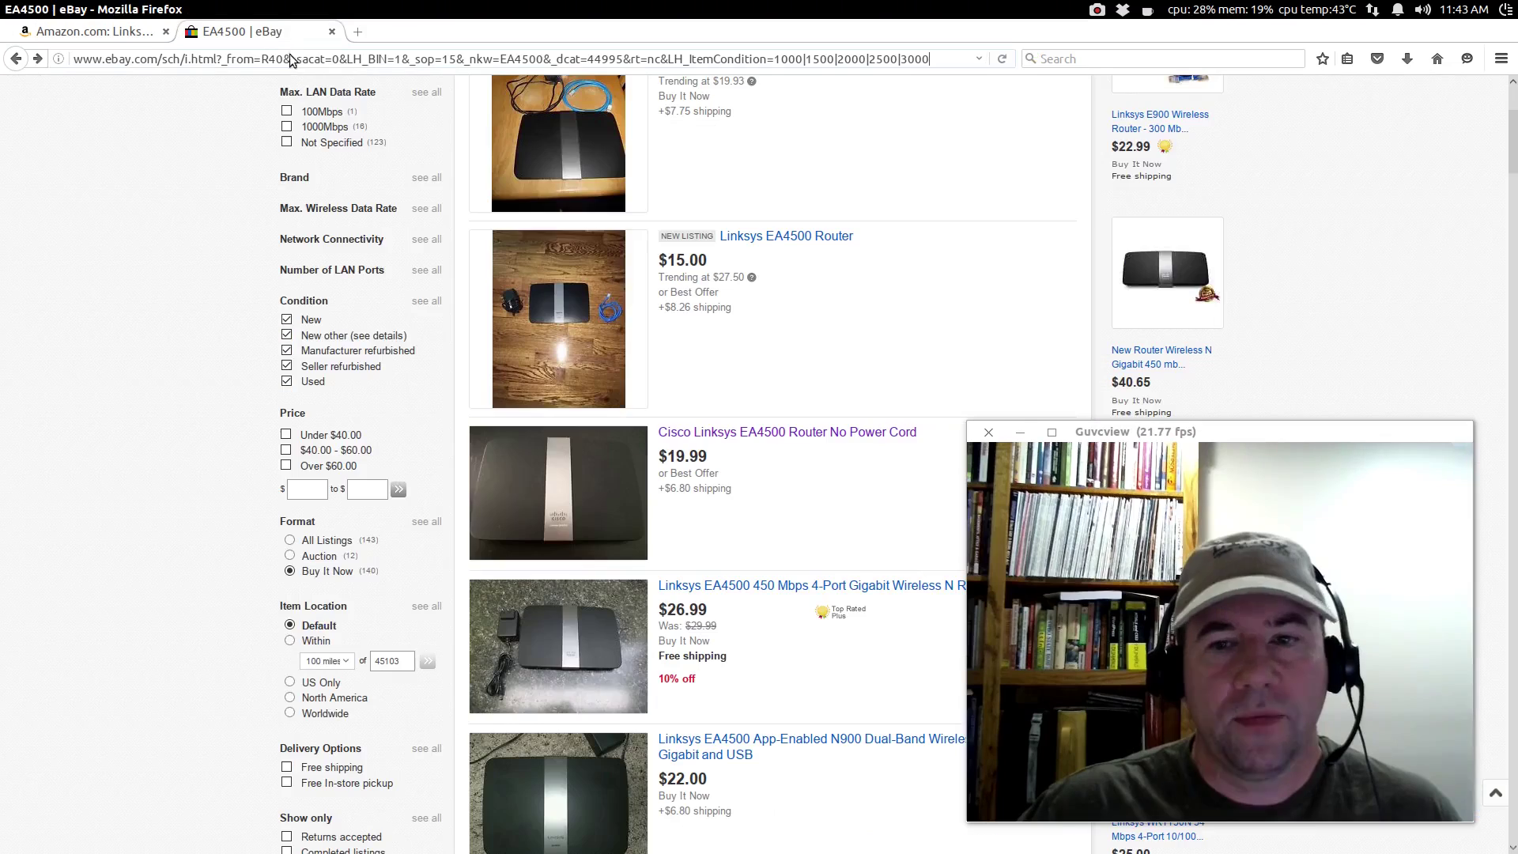
pyautogui.scroll(-2, 704, 92)
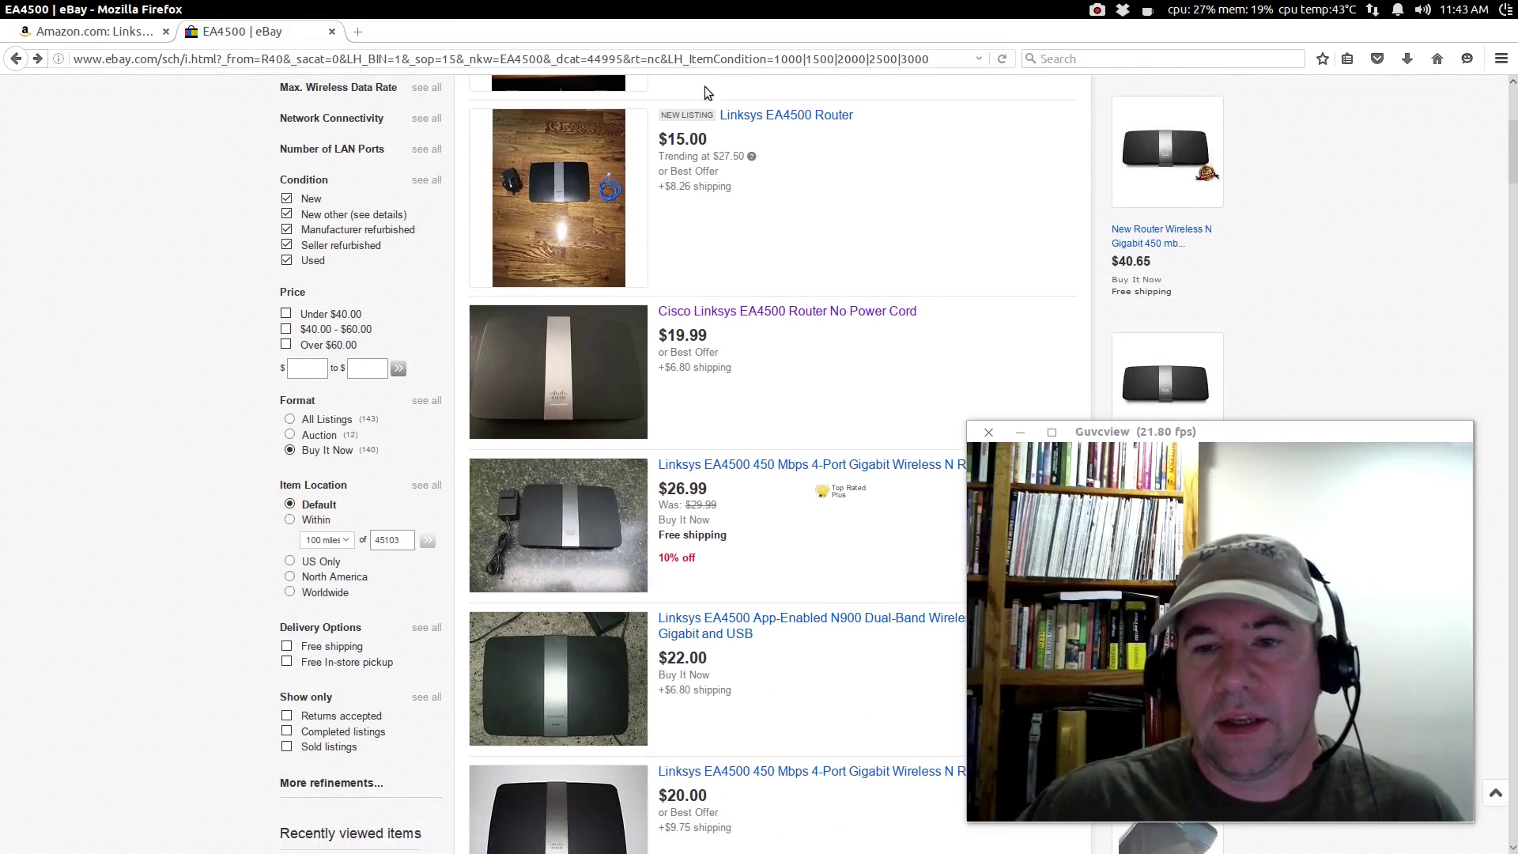
pyautogui.scroll(-2, 762, 237)
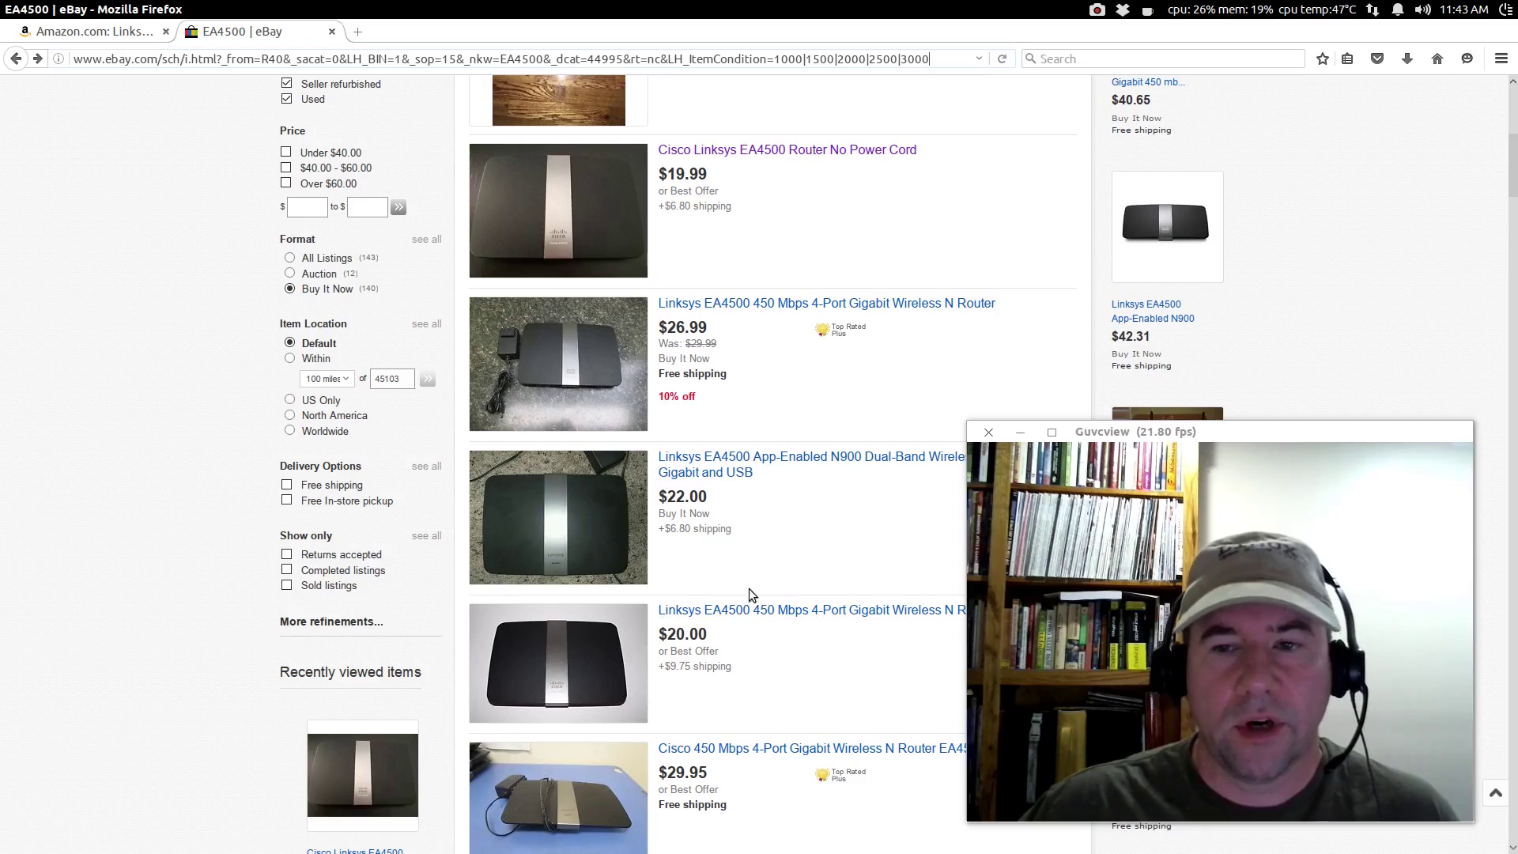
pyautogui.scroll(1, 761, 506)
pyautogui.scroll(3, 761, 499)
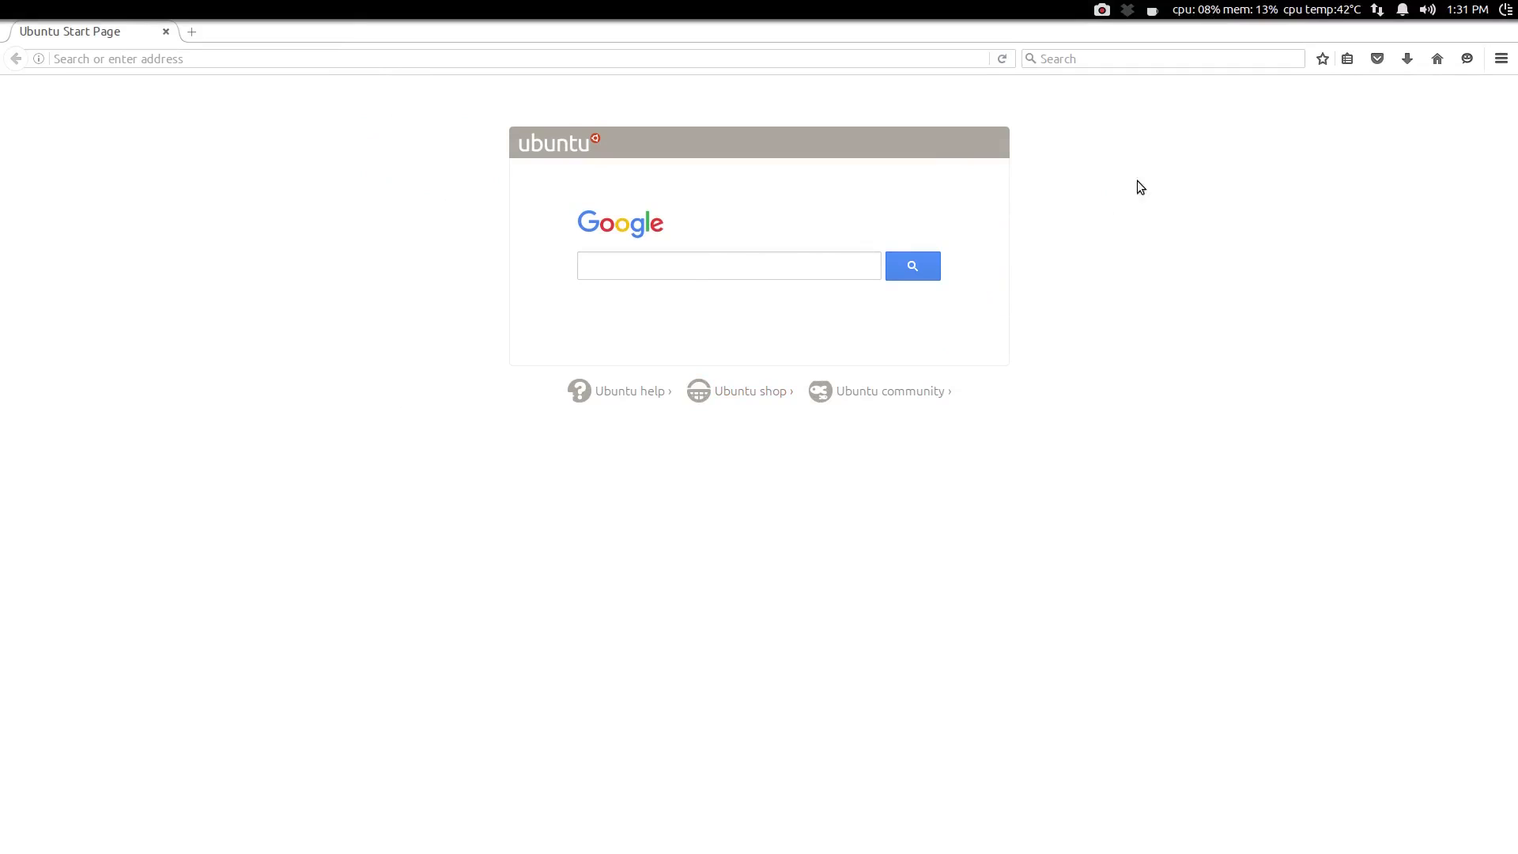
# Step: Clear Firefox history for Everything, including offline website data and site preferences
pyautogui.click(1499, 62)
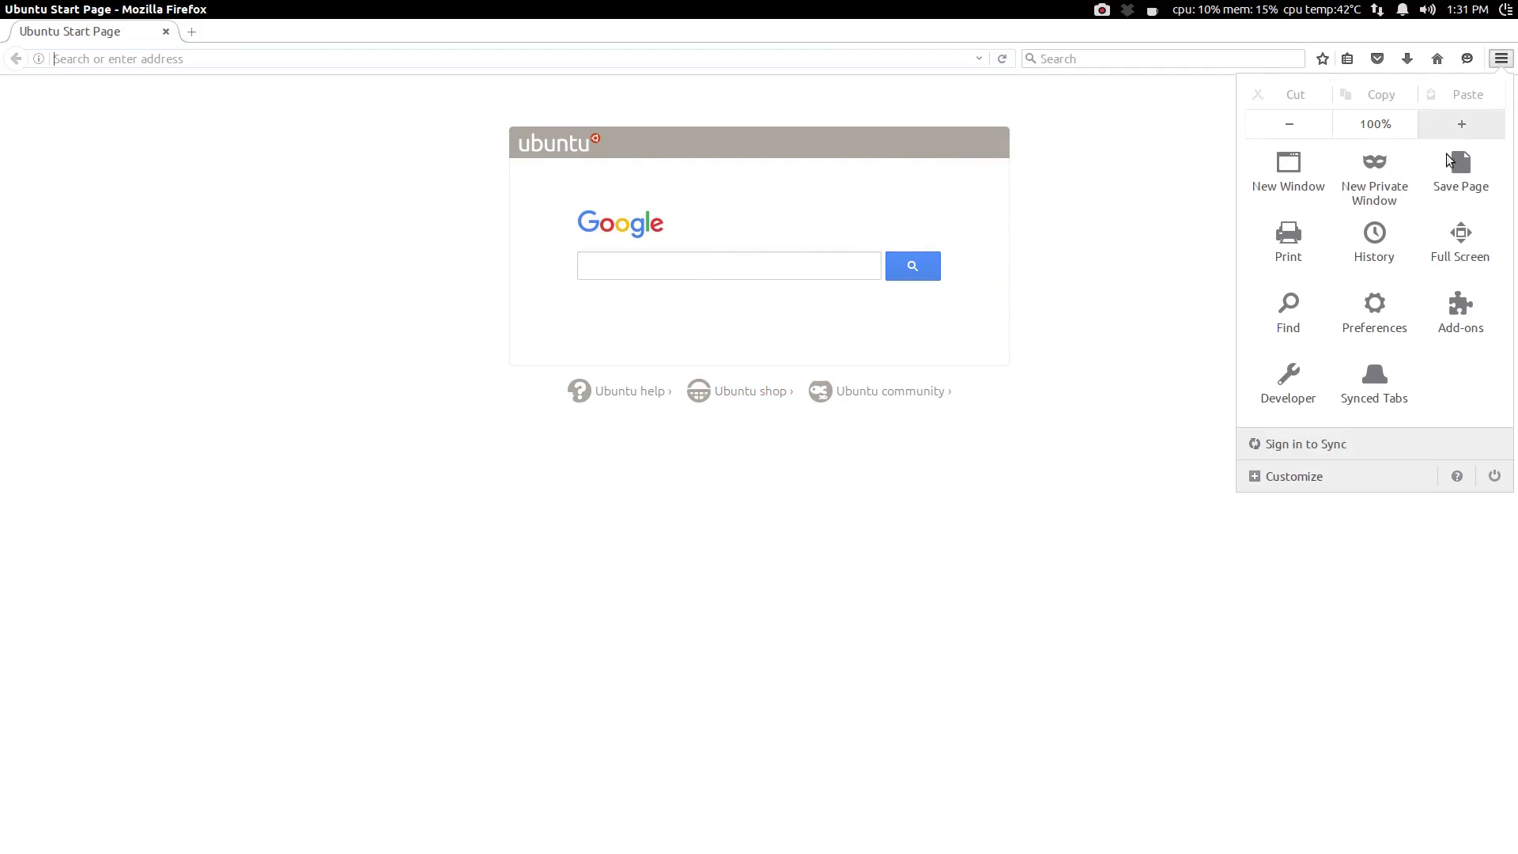
pyautogui.click(1349, 252)
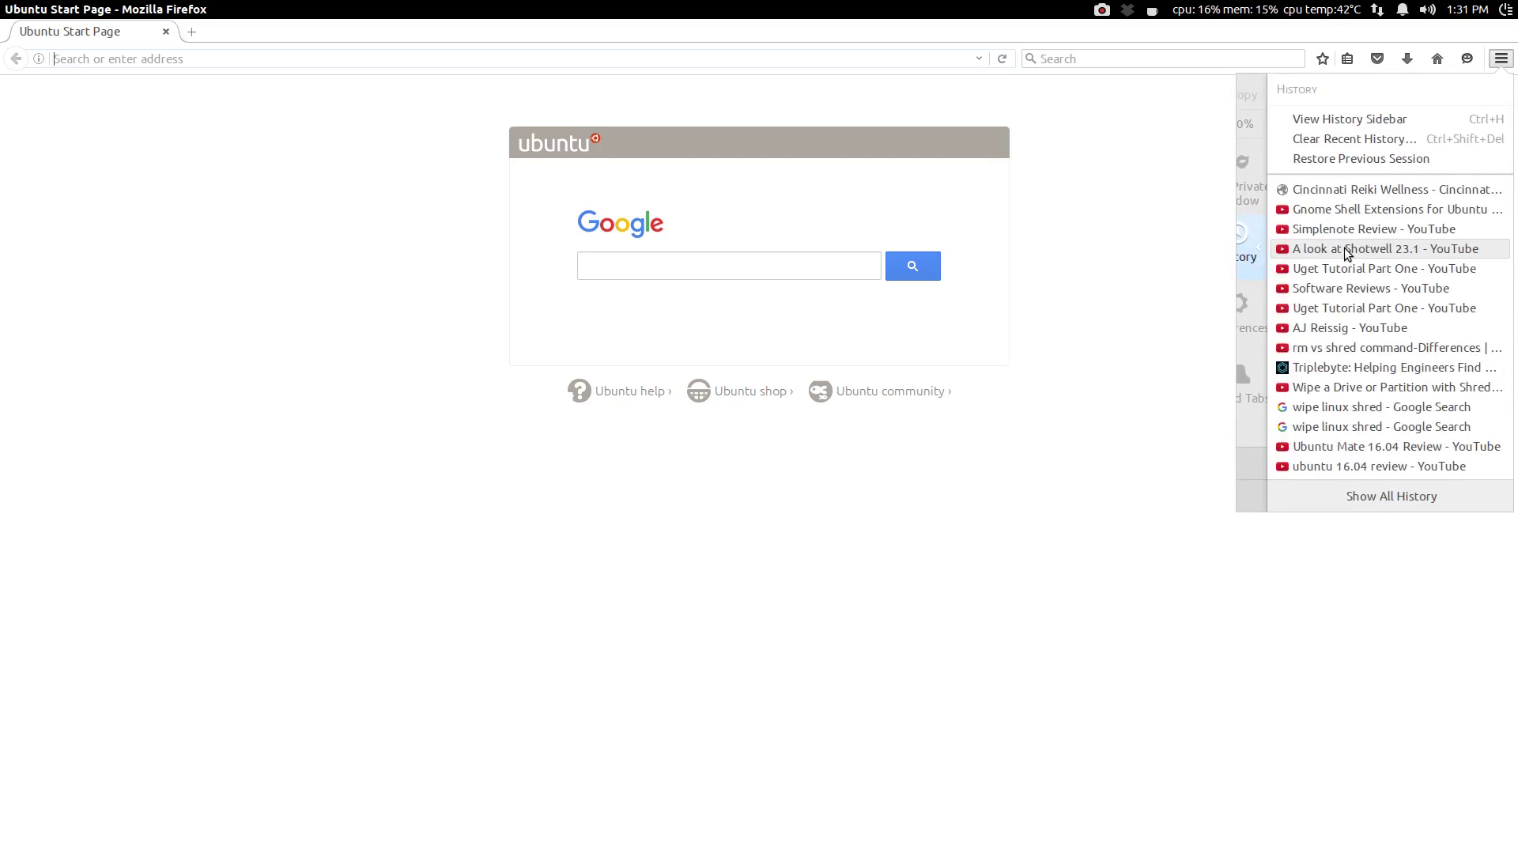
pyautogui.click(1334, 139)
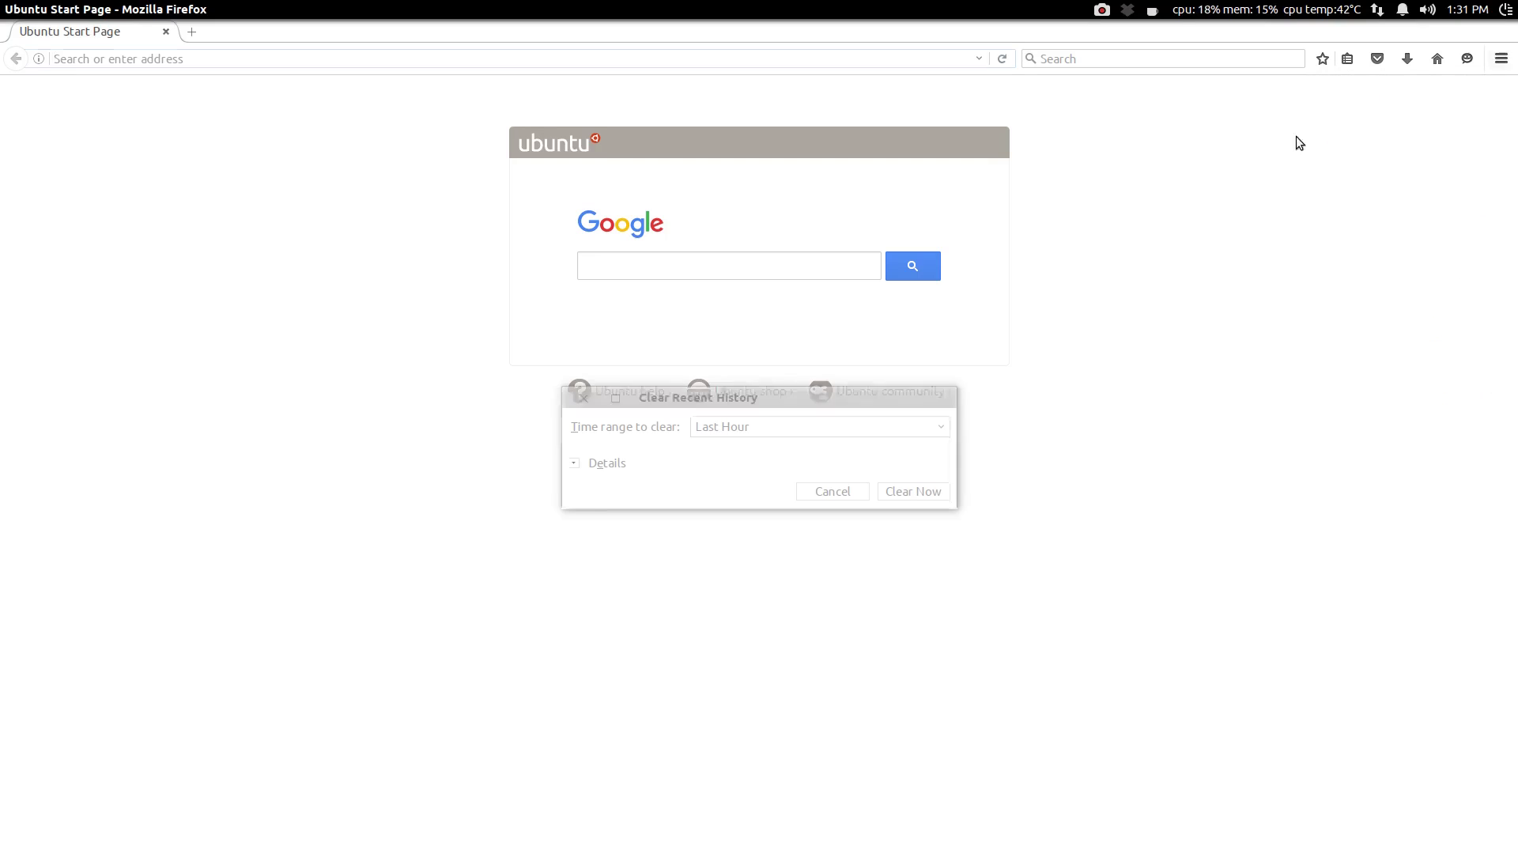
pyautogui.click(940, 427)
pyautogui.click(779, 542)
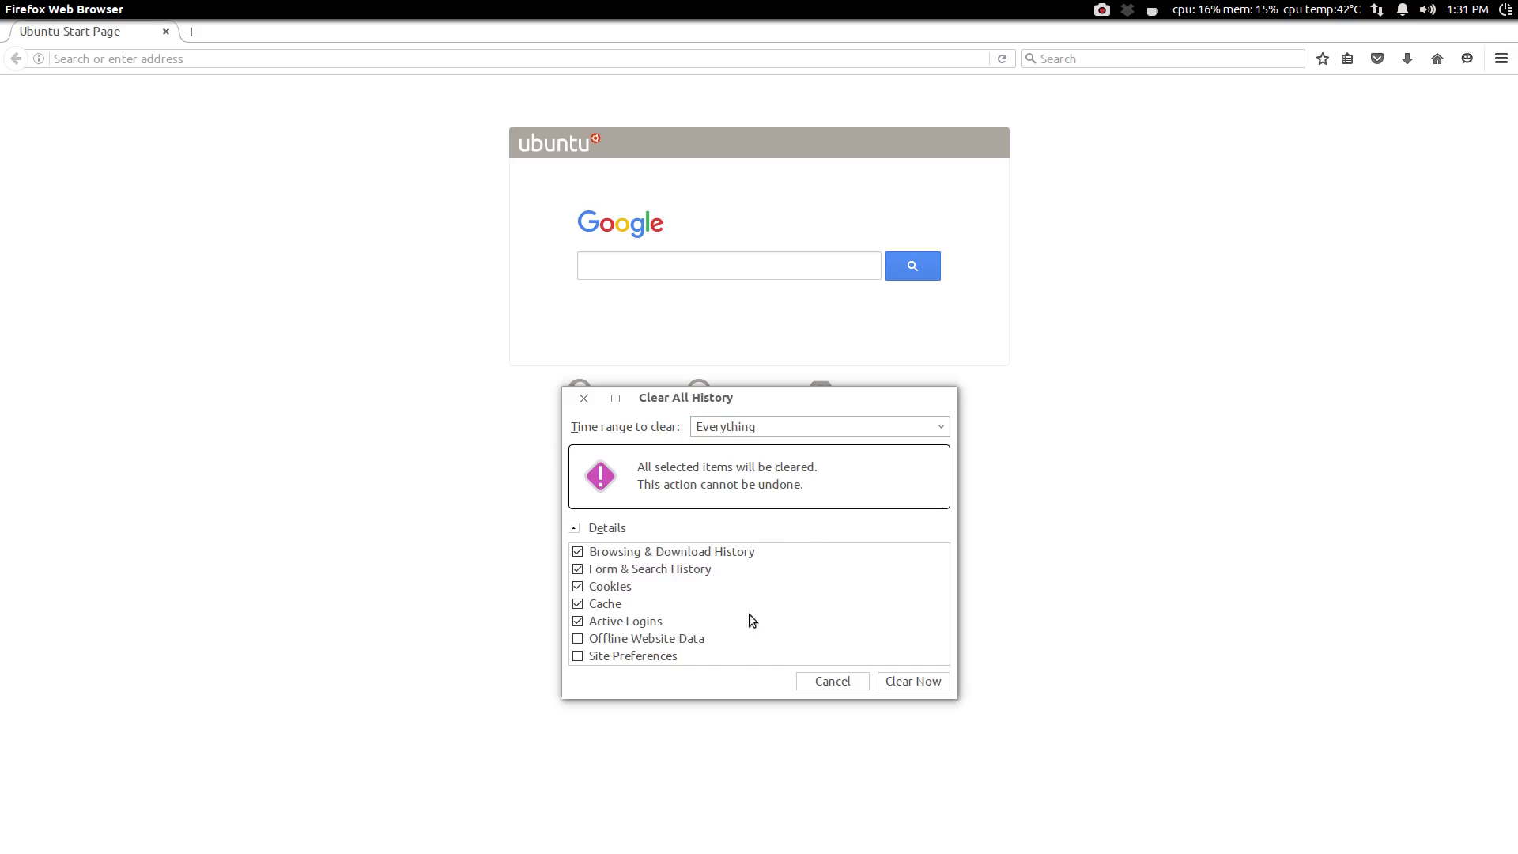
pyautogui.click(578, 638)
pyautogui.click(579, 656)
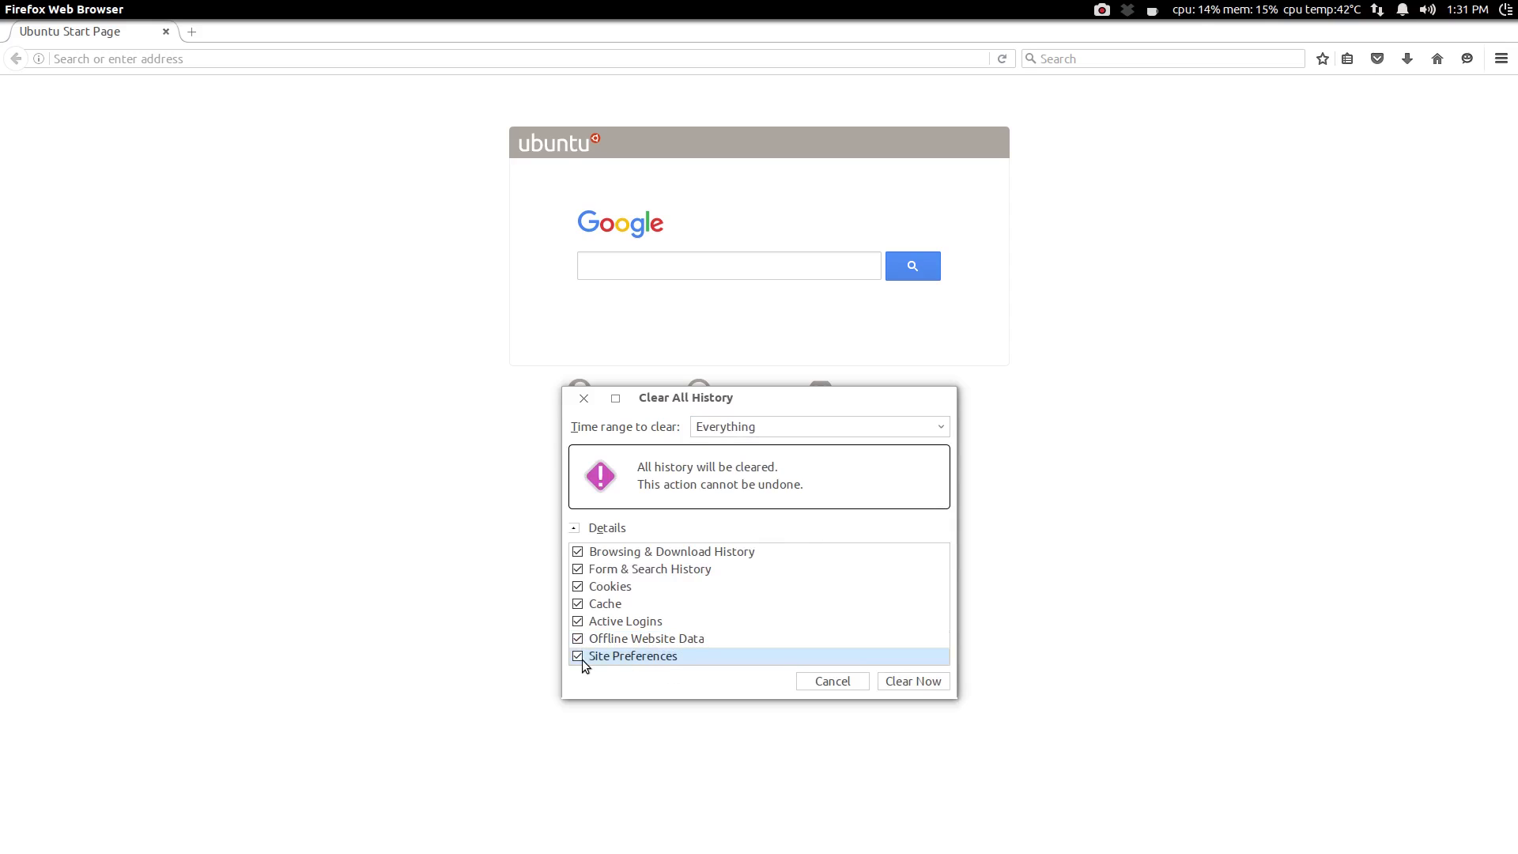
pyautogui.click(898, 681)
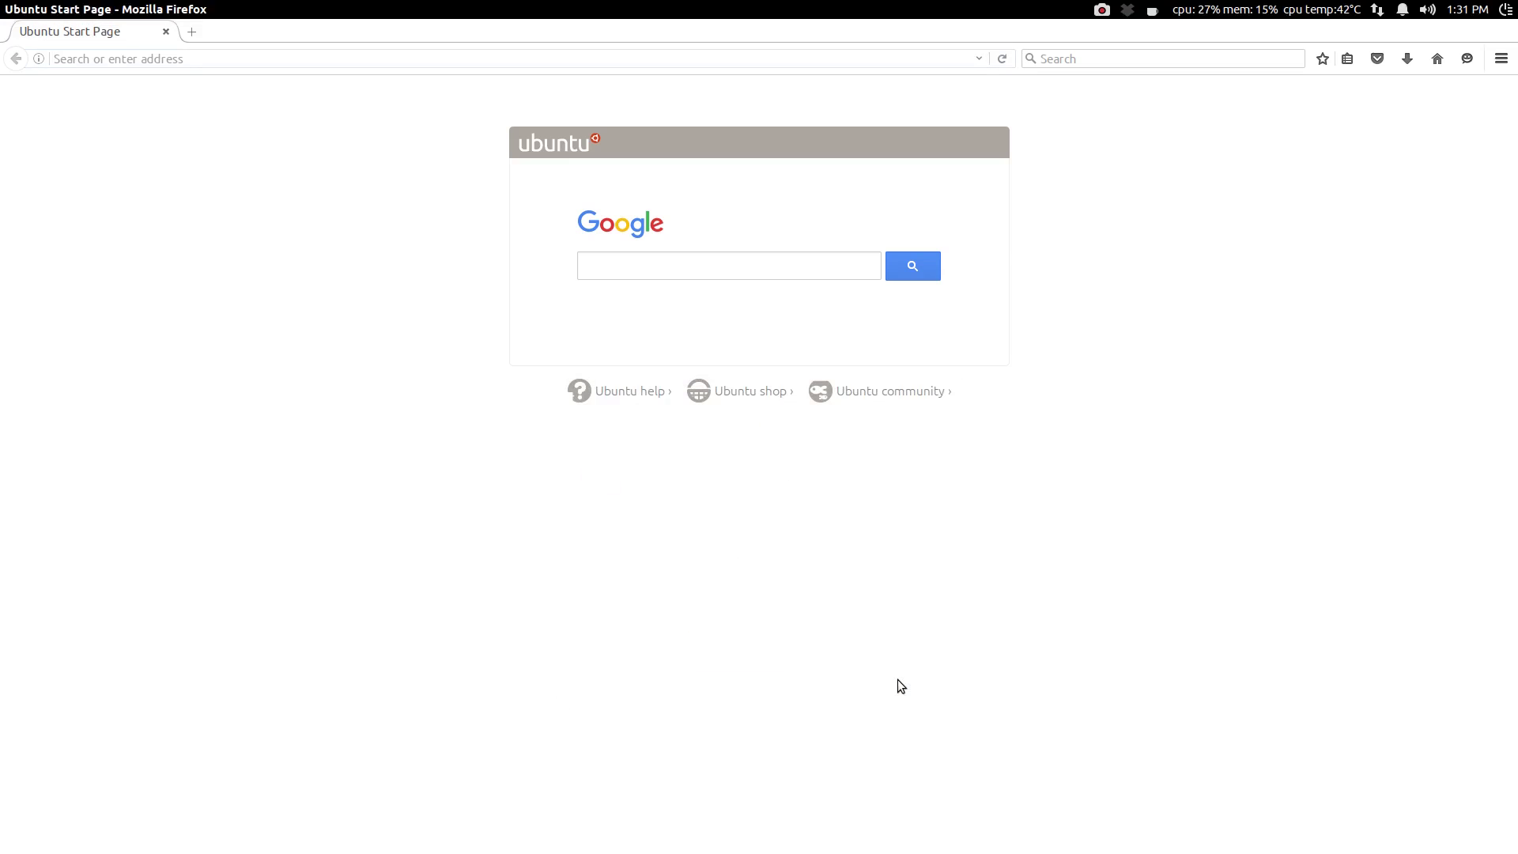
# Step: Load 192.168.1.1 in the Firefox address bar to reach the router admin page
pyautogui.click(133, 60)
pyautogui.click(133, 59)
pyautogui.write('1')
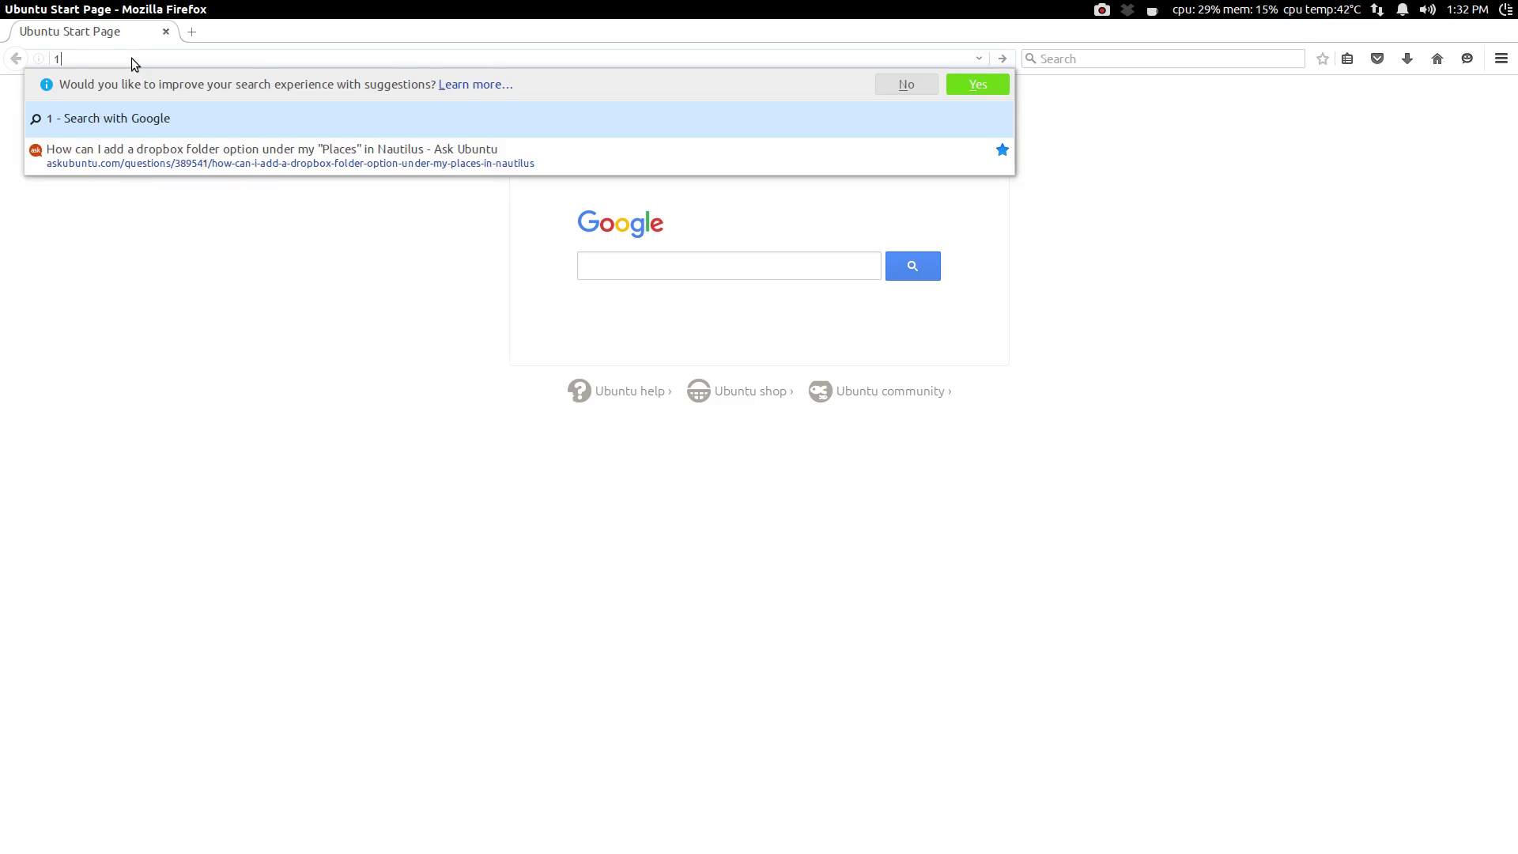
pyautogui.write('92.')
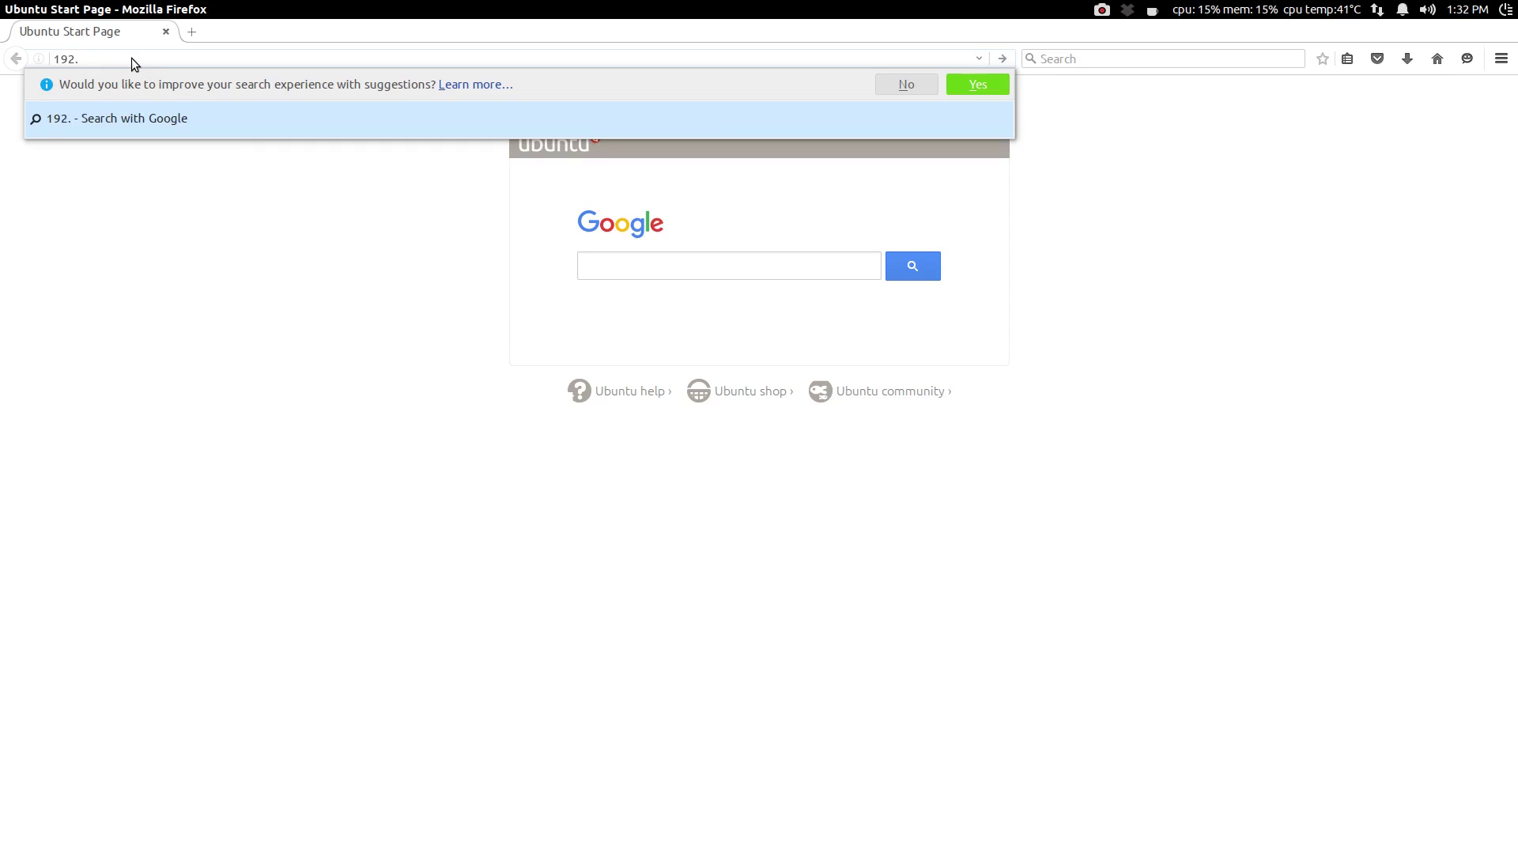
pyautogui.write('168.1.')
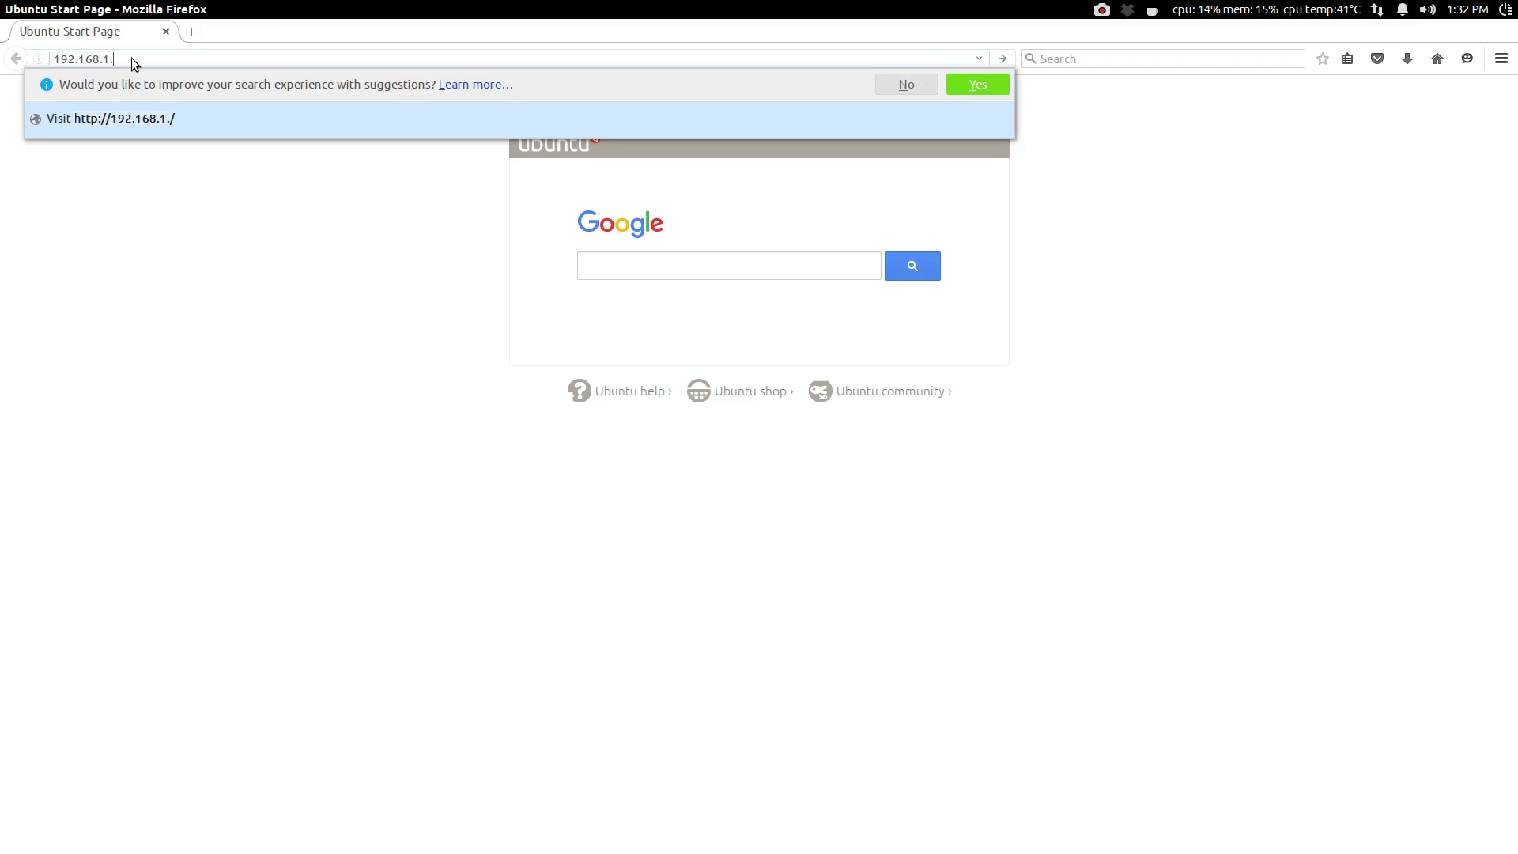
pyautogui.write('1')
pyautogui.press('Return')
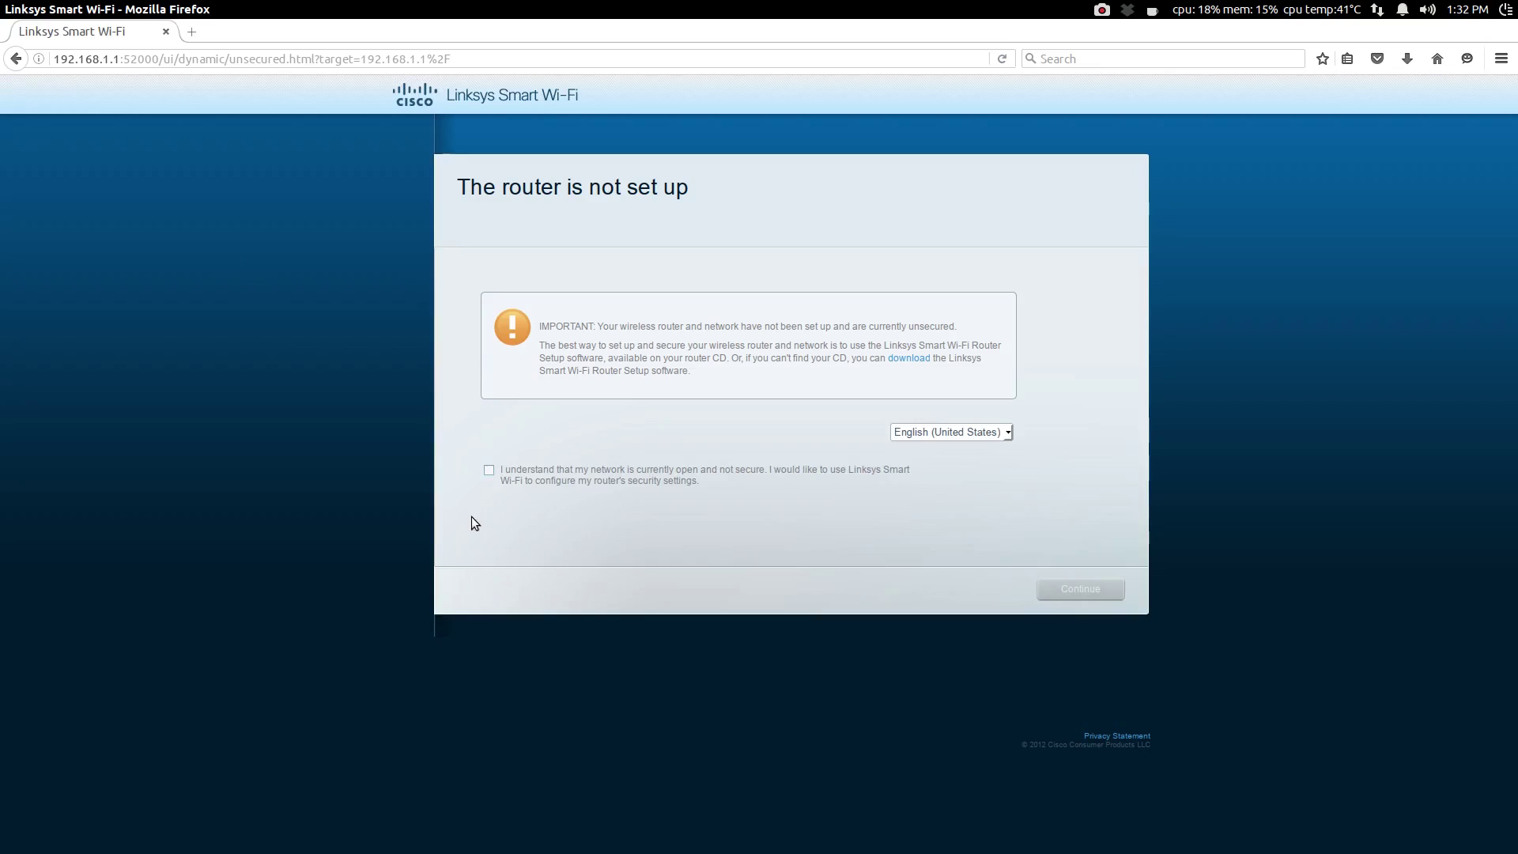
# Step: Tick 'I understand that my network is currently open' and continue to sign-in
pyautogui.click(488, 471)
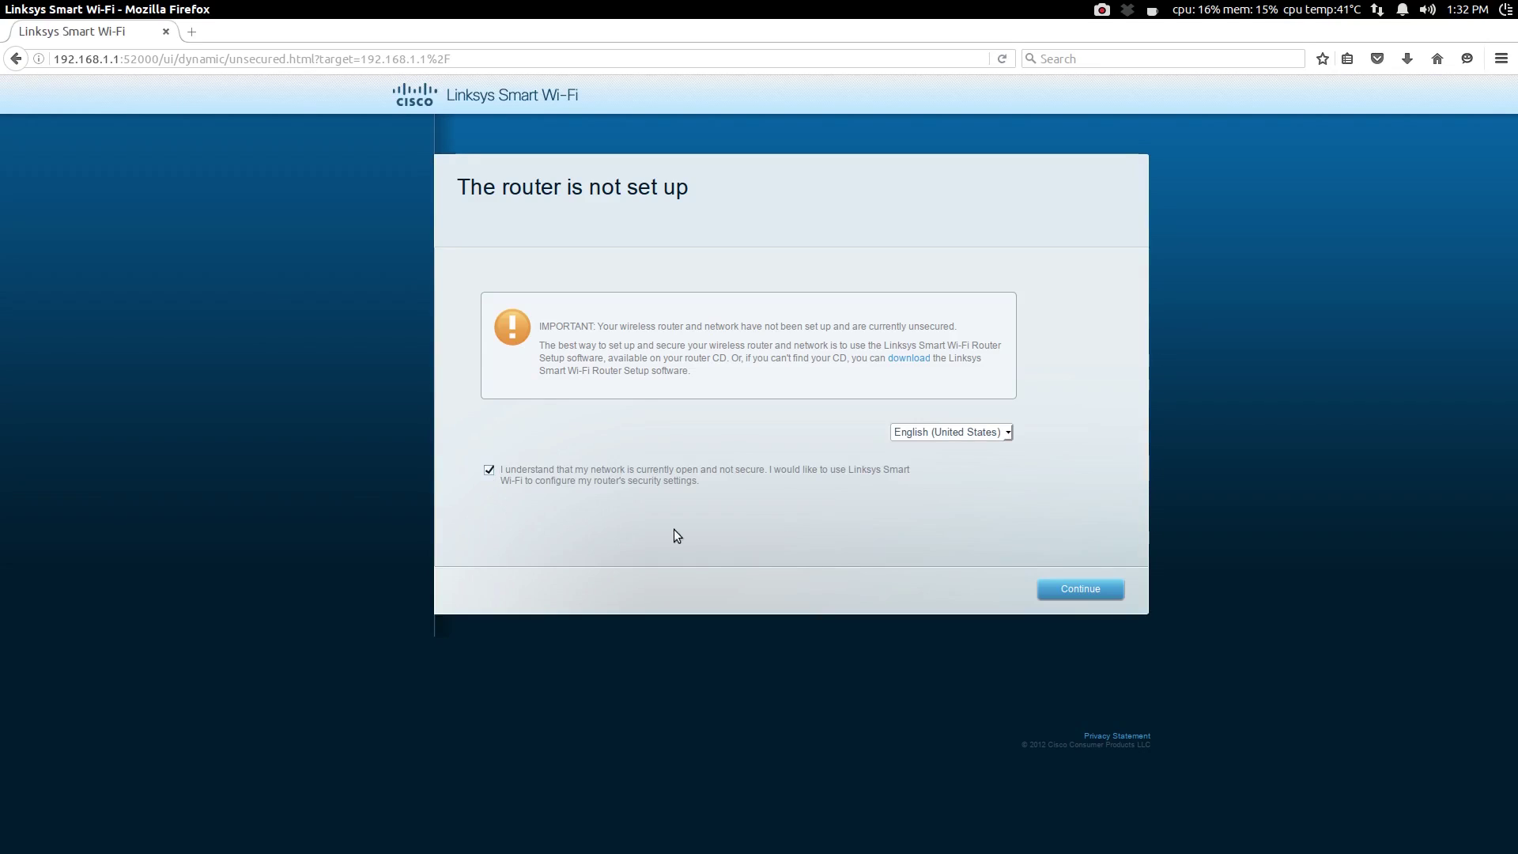
pyautogui.click(1061, 593)
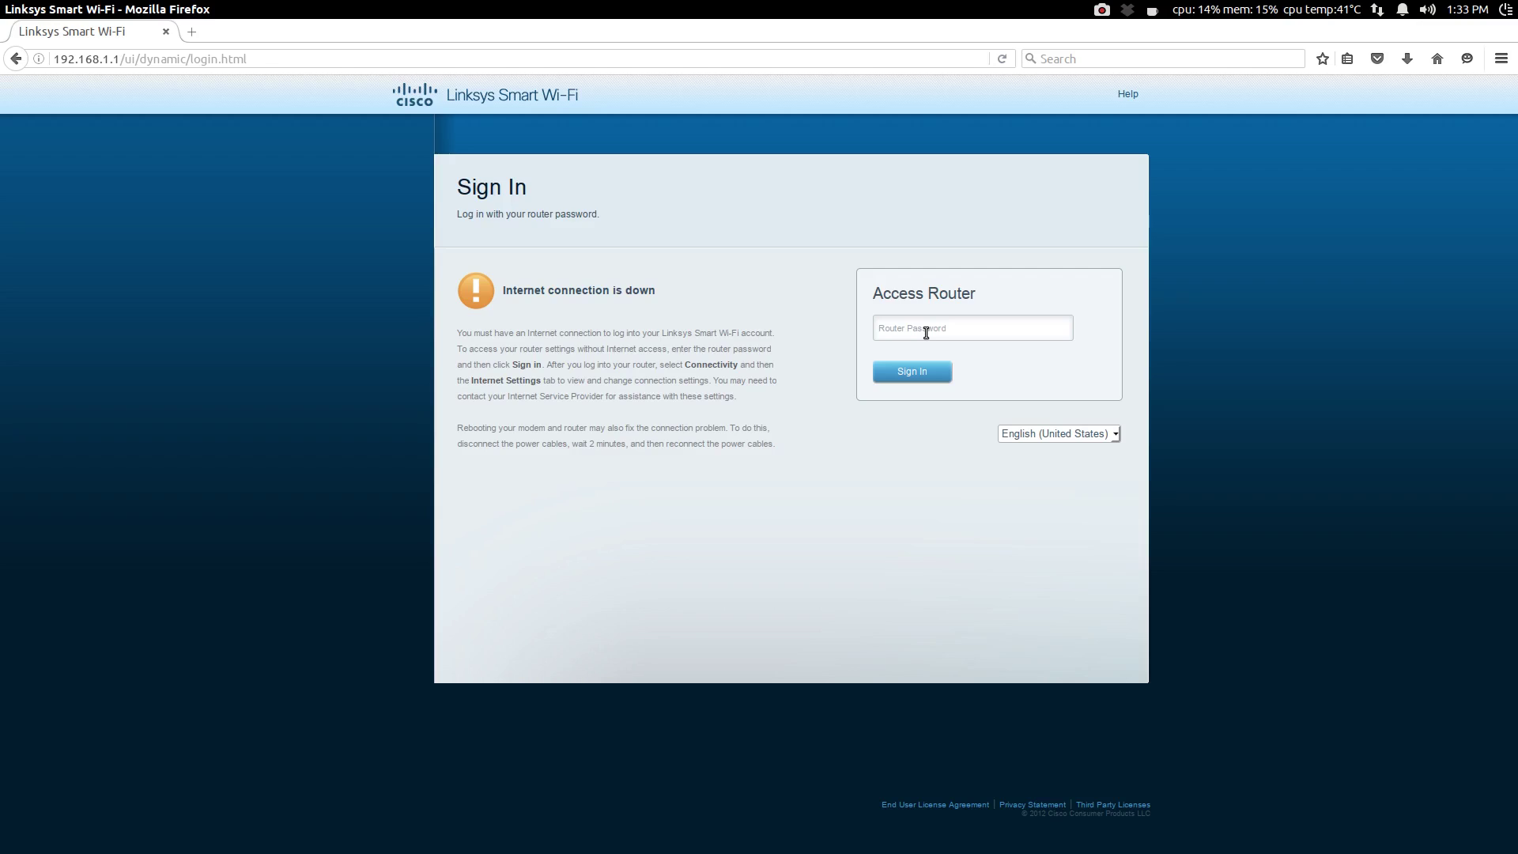
# Step: Sign in with the router password and open the Wireless settings
pyautogui.click(926, 332)
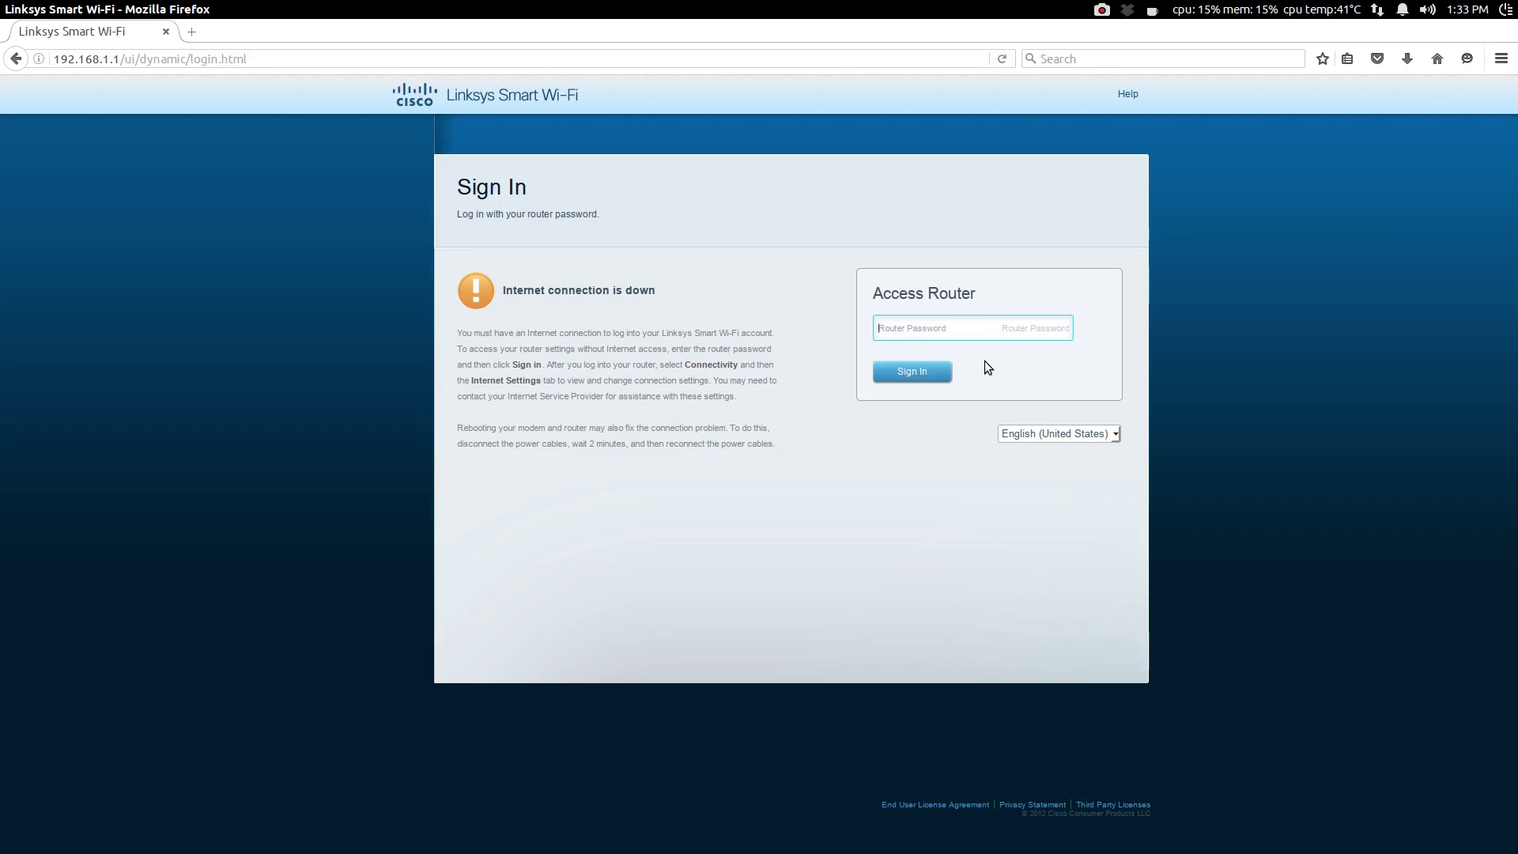
pyautogui.write('•••••')
pyautogui.click(938, 372)
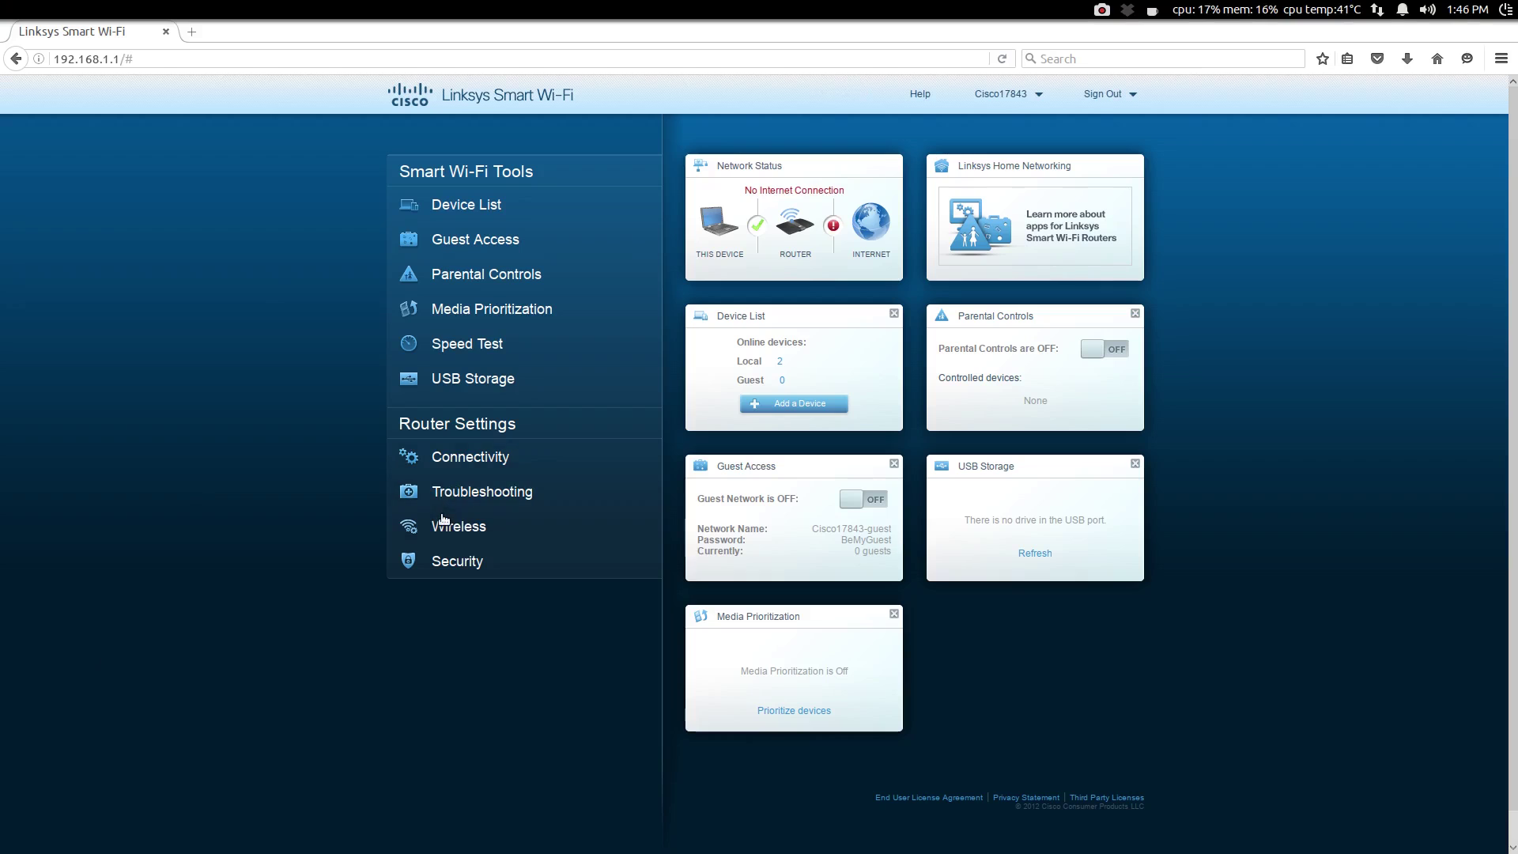
pyautogui.click(443, 521)
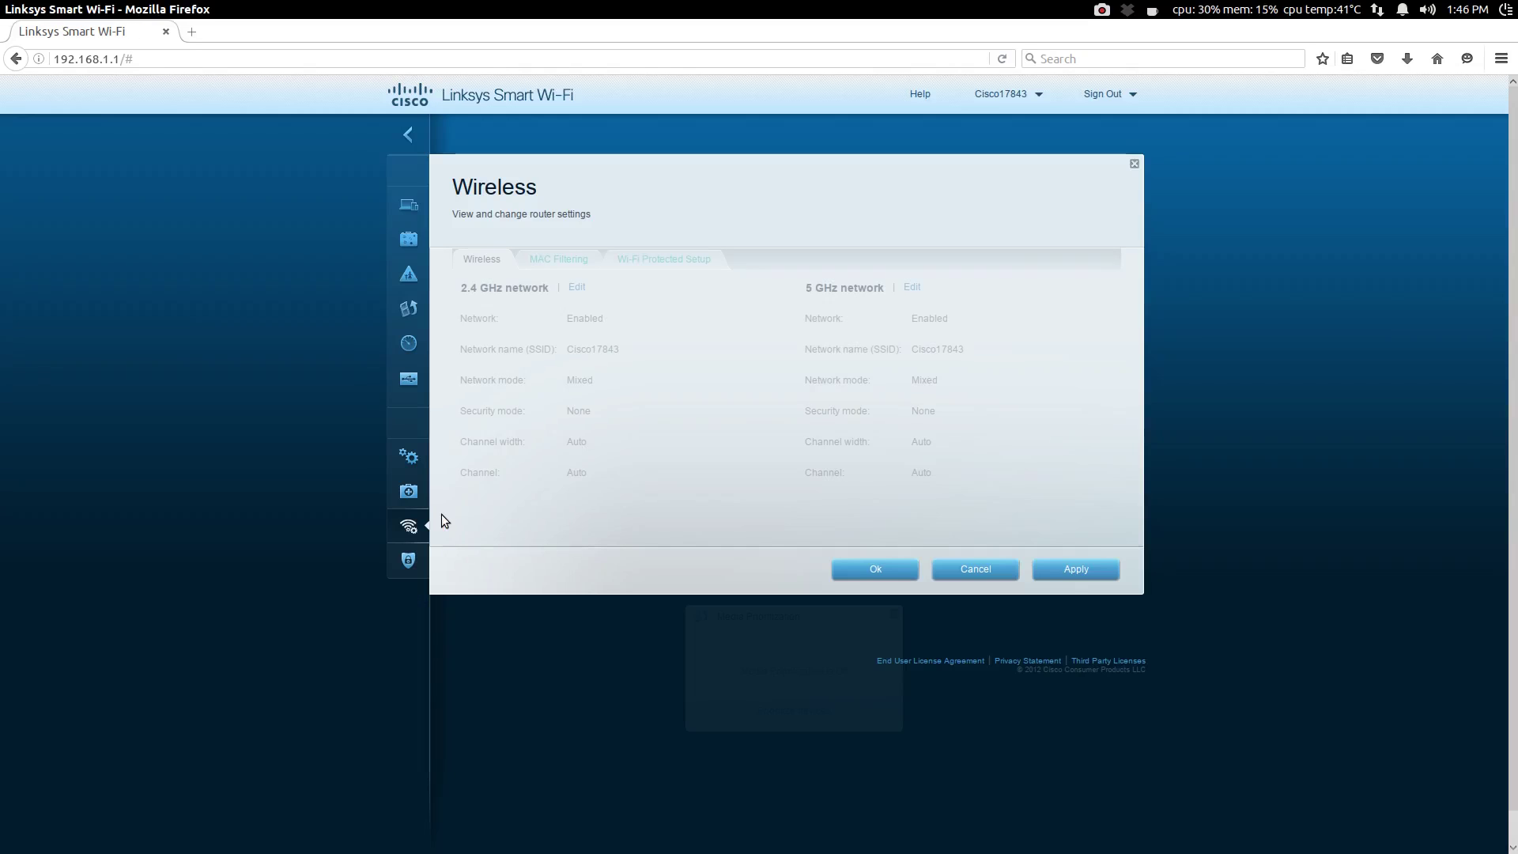
# Step: Rename the 2.4 GHz network, use WPA2/WPA Mixed Personal with a password, and set channel 11
pyautogui.click(575, 288)
pyautogui.moveTo(635, 349); pyautogui.dragTo(555, 353)
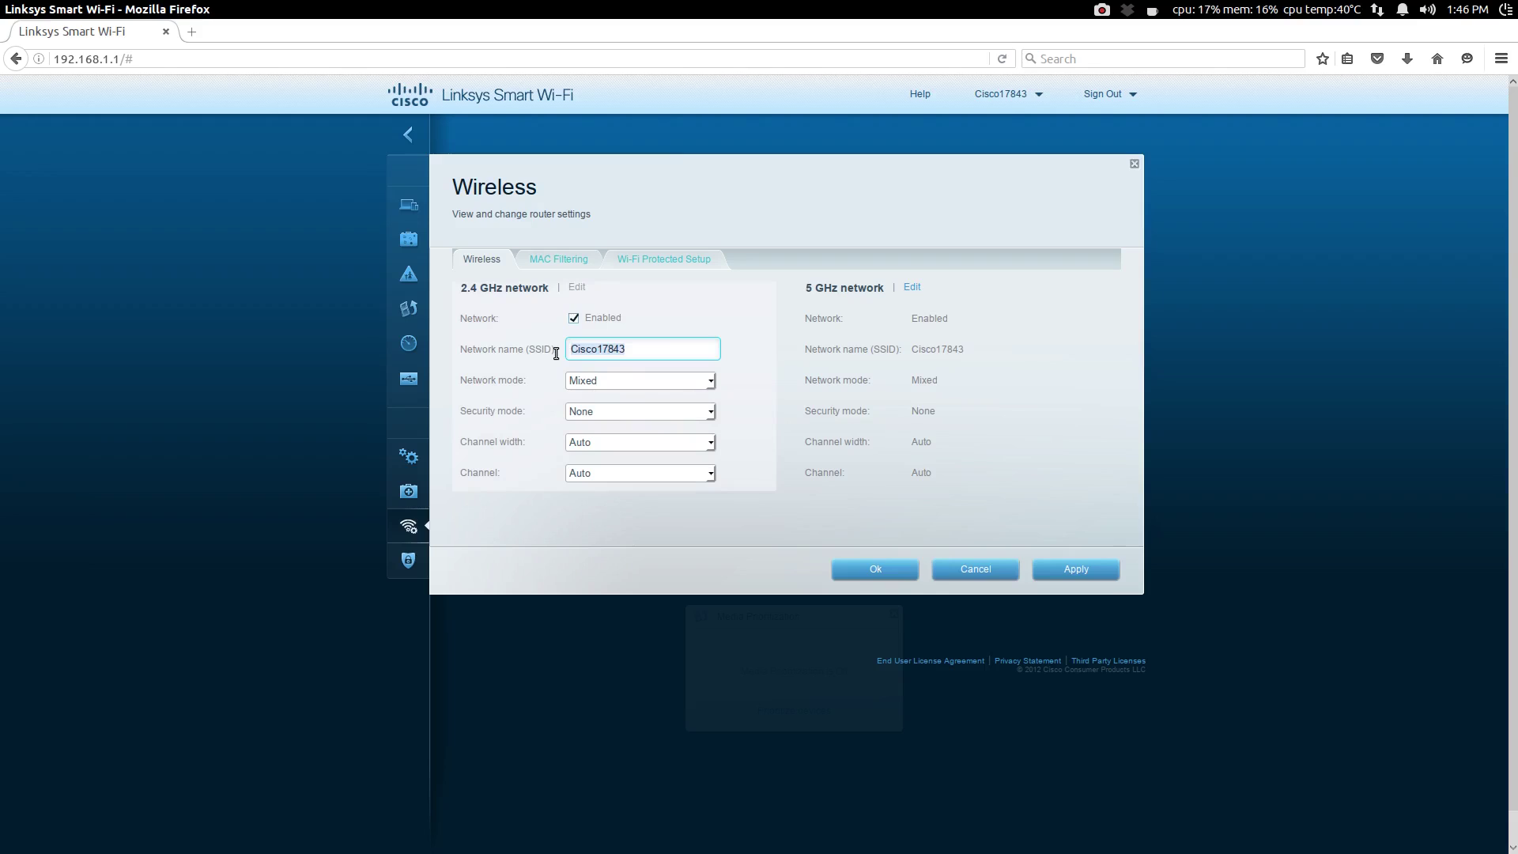
pyautogui.write('Reissig')
pyautogui.click(710, 411)
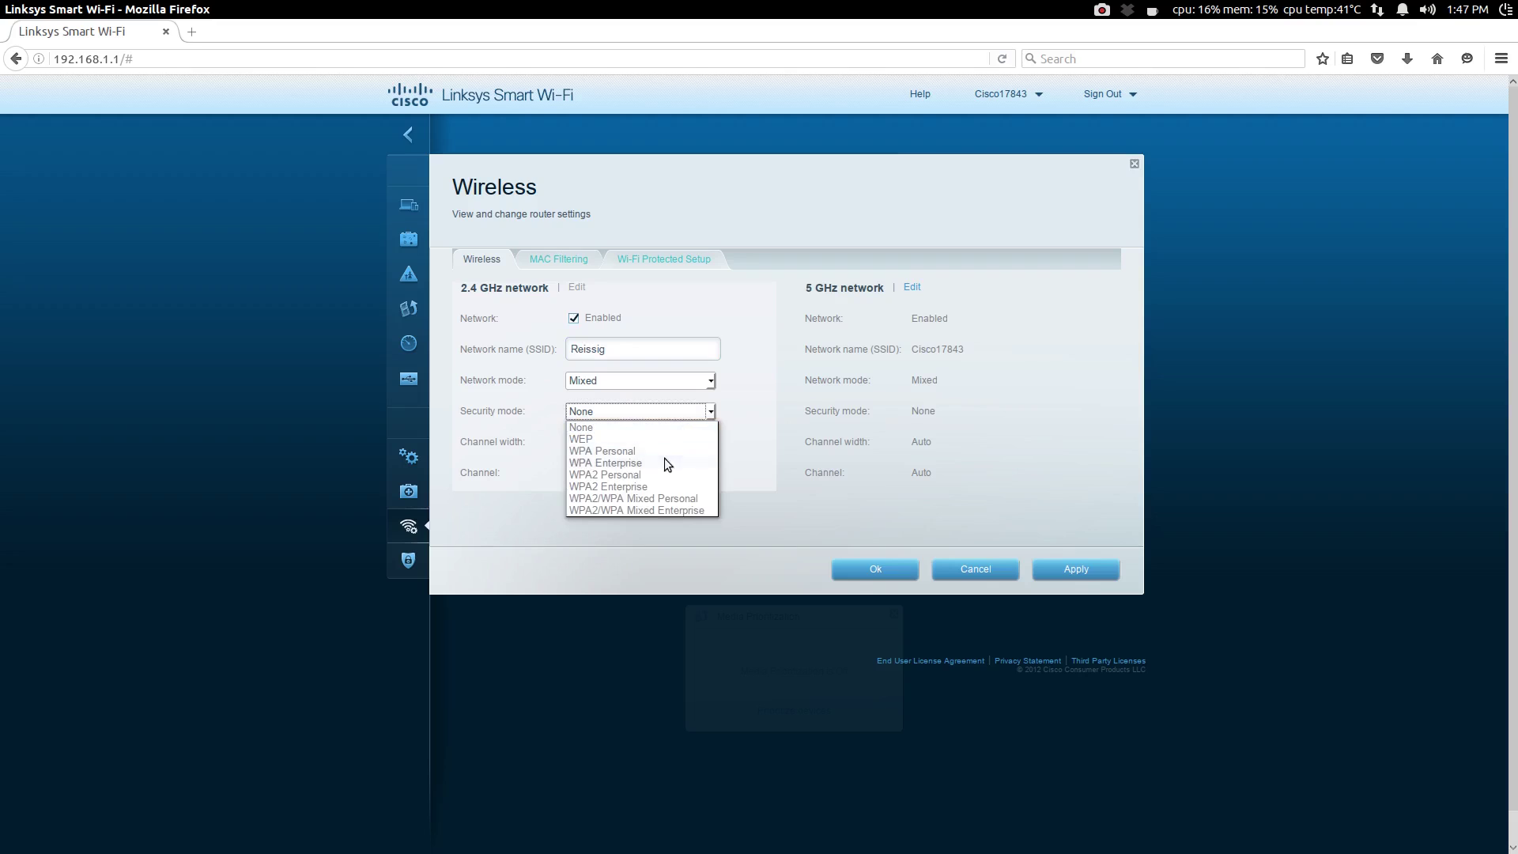
pyautogui.click(648, 498)
pyautogui.click(607, 373)
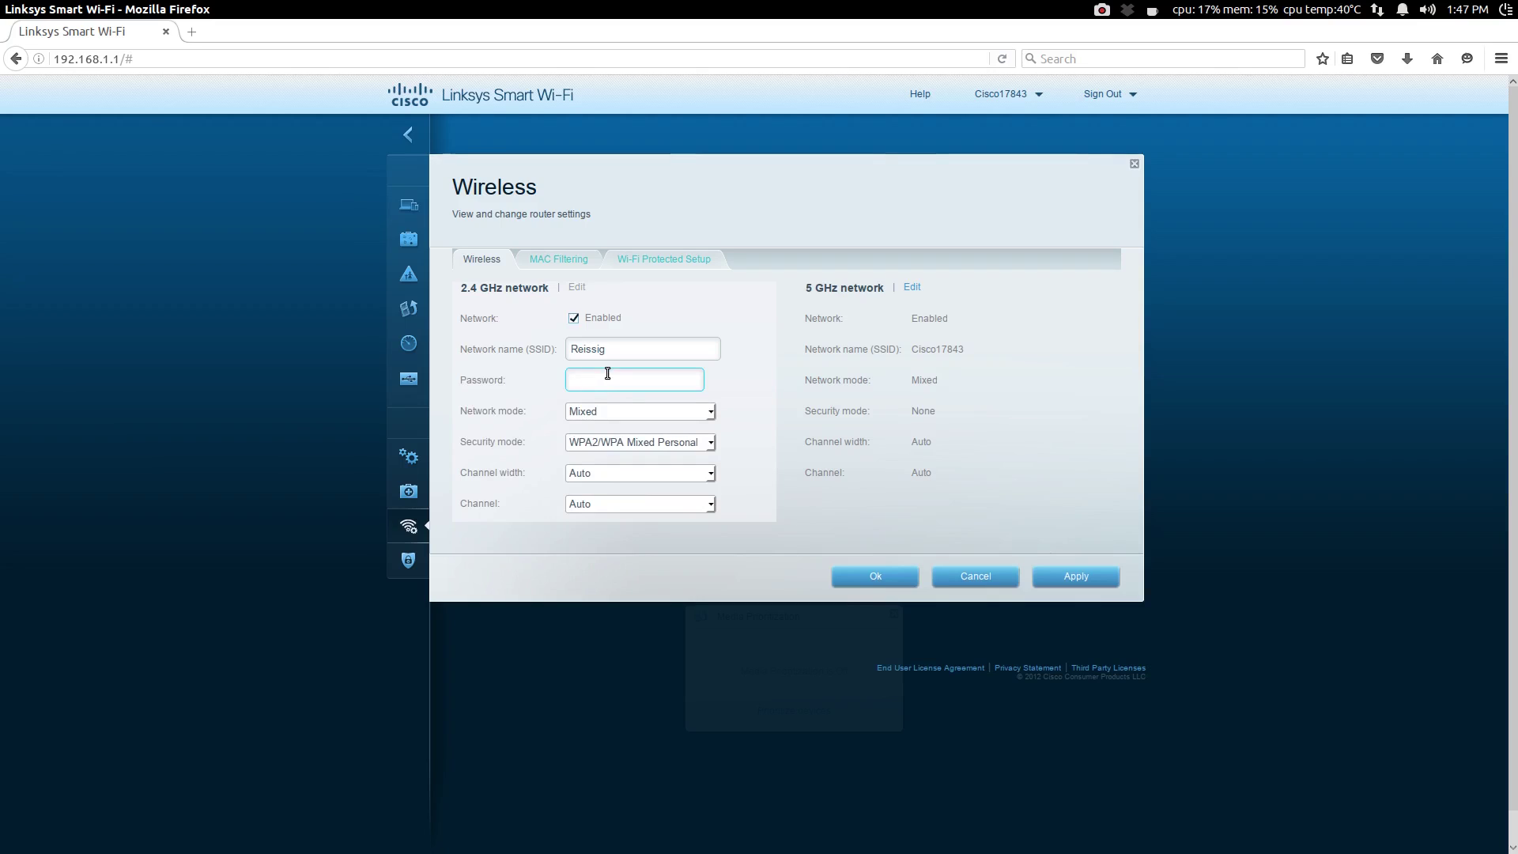
pyautogui.write('123456789')
pyautogui.click(711, 505)
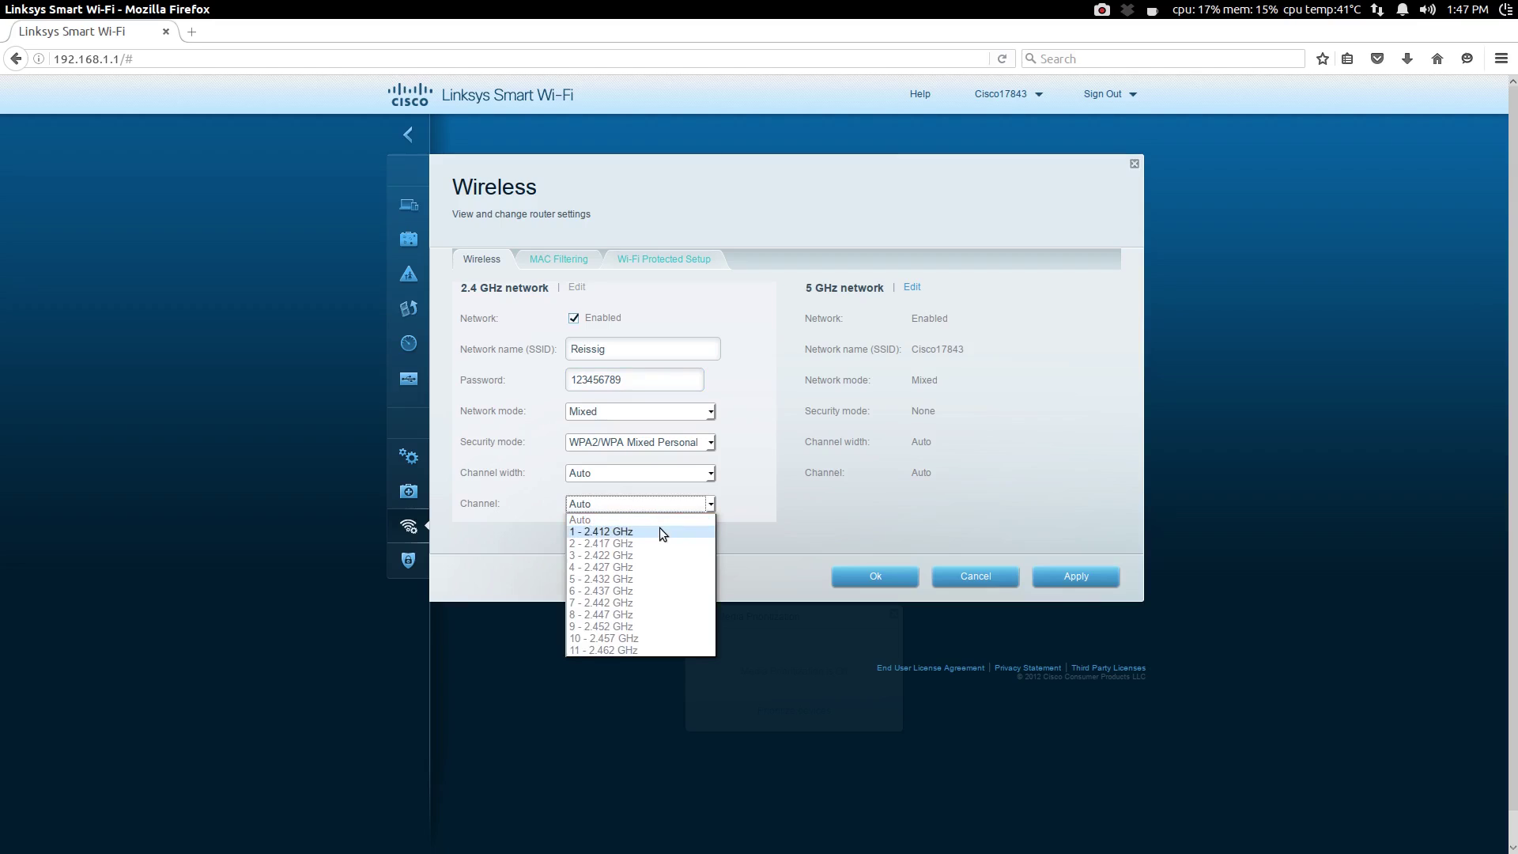
pyautogui.click(631, 648)
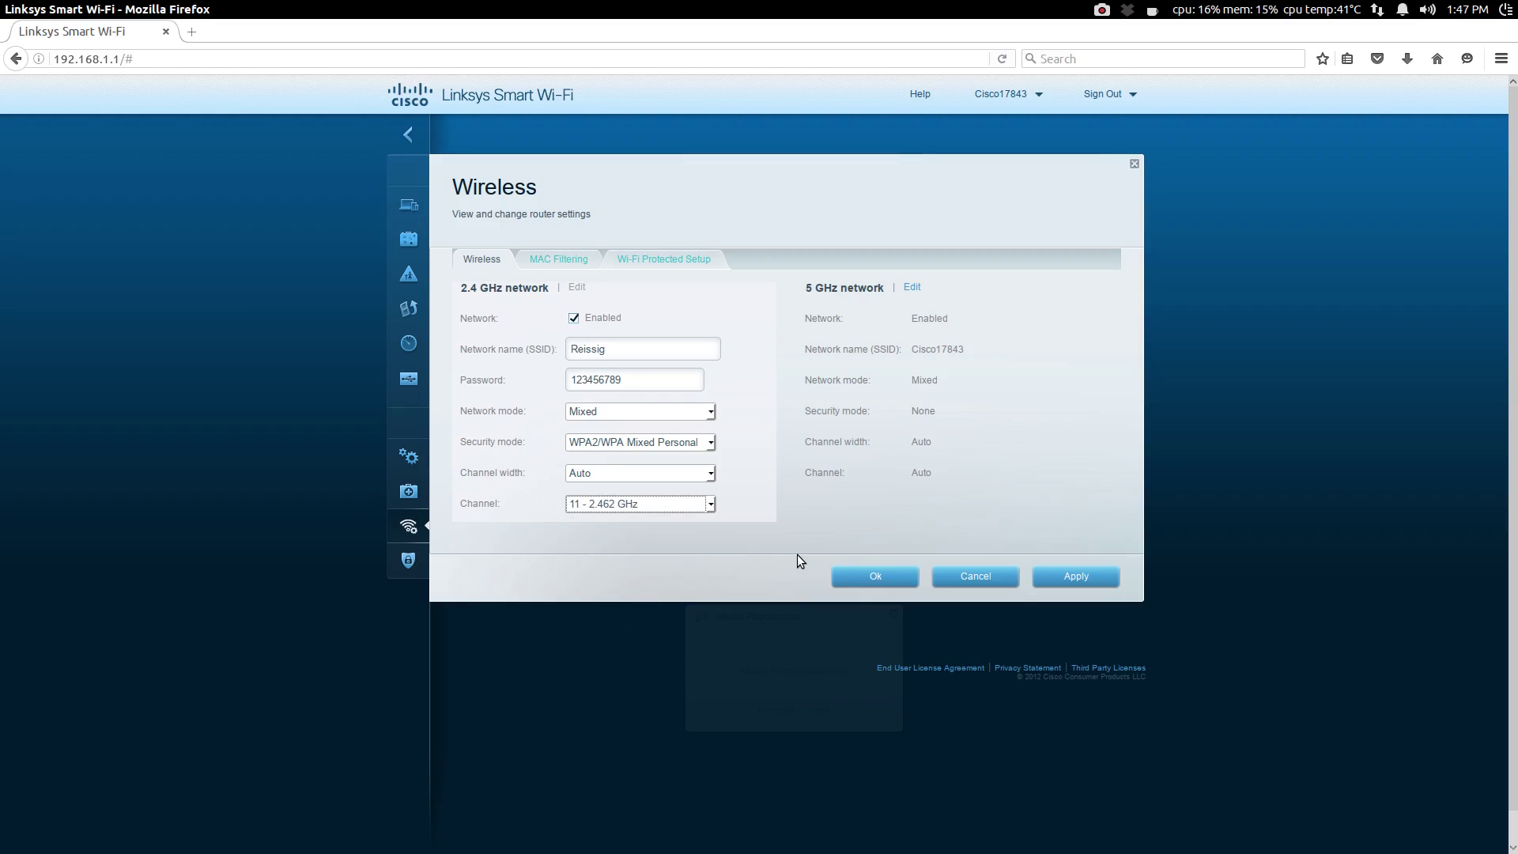
# Step: Give the 5 GHz network the same name and password, WPA2/WPA Mixed Personal, channel 161
pyautogui.click(910, 287)
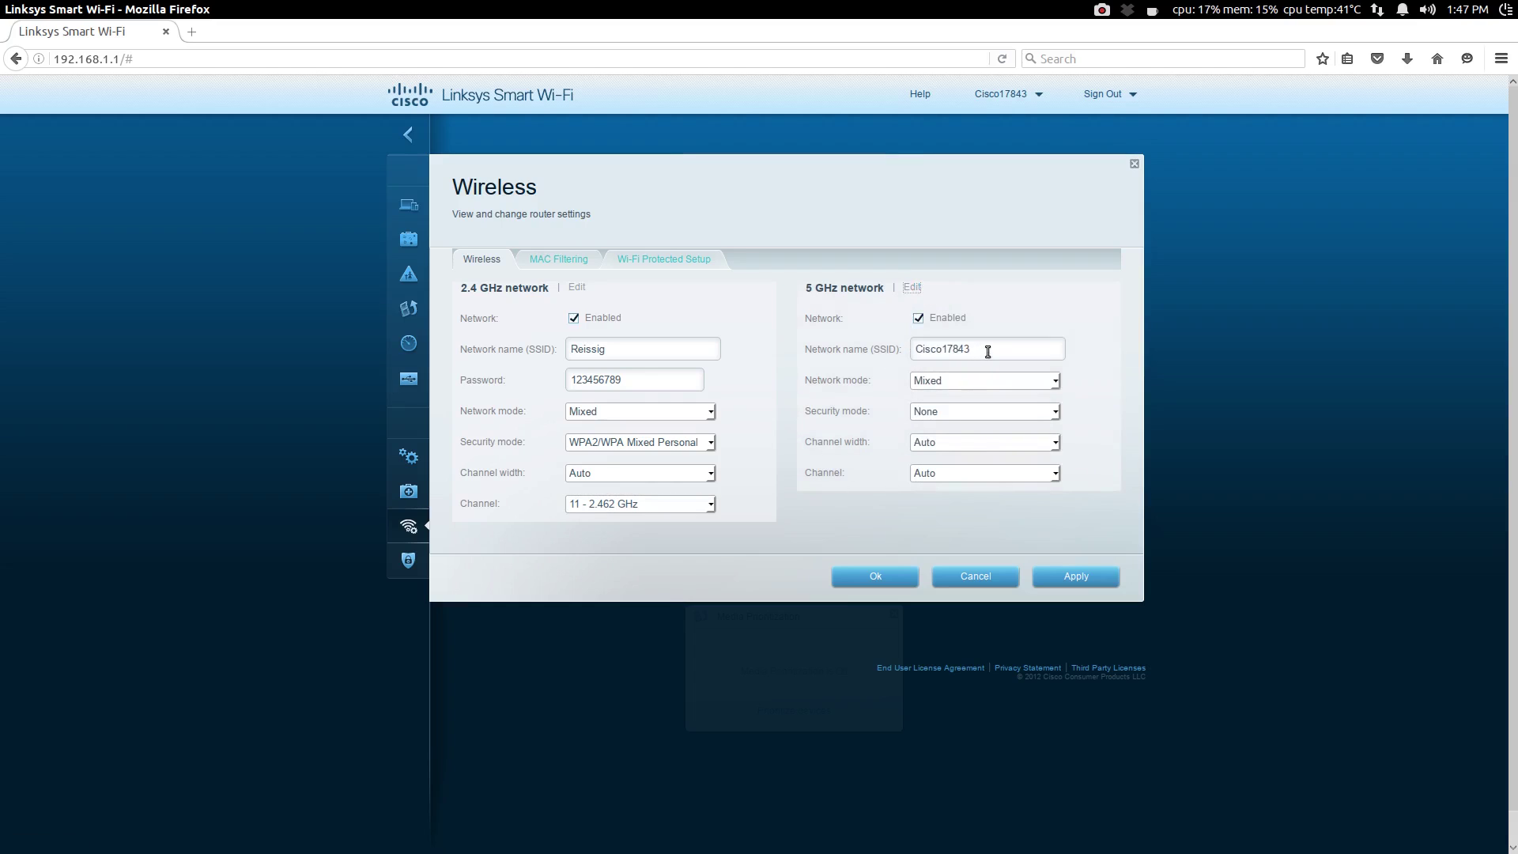
pyautogui.moveTo(989, 349); pyautogui.dragTo(891, 342)
pyautogui.write('Reissig')
pyautogui.click(1057, 412)
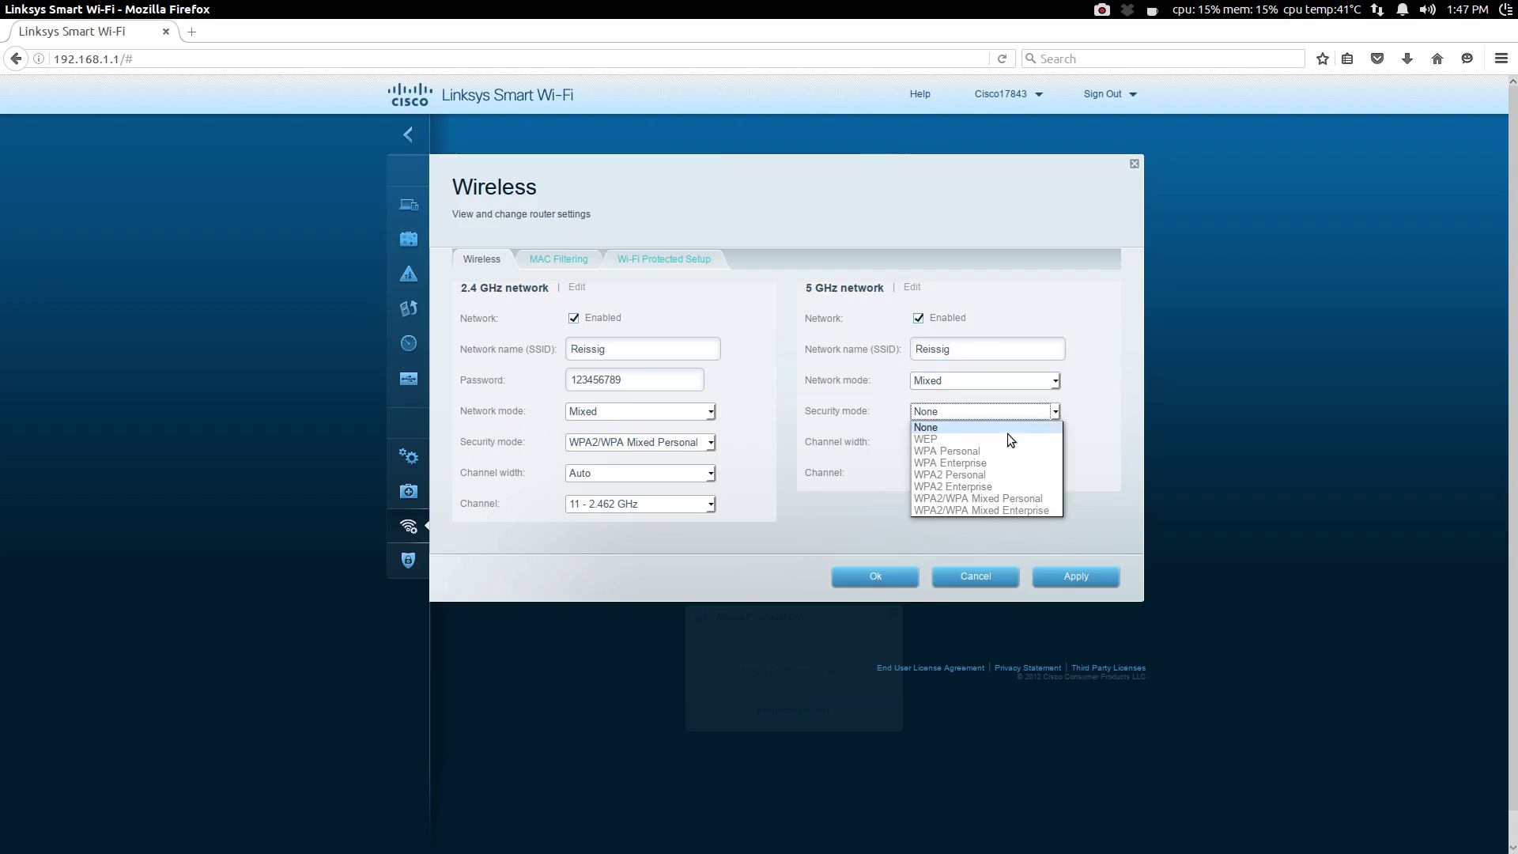
pyautogui.click(974, 499)
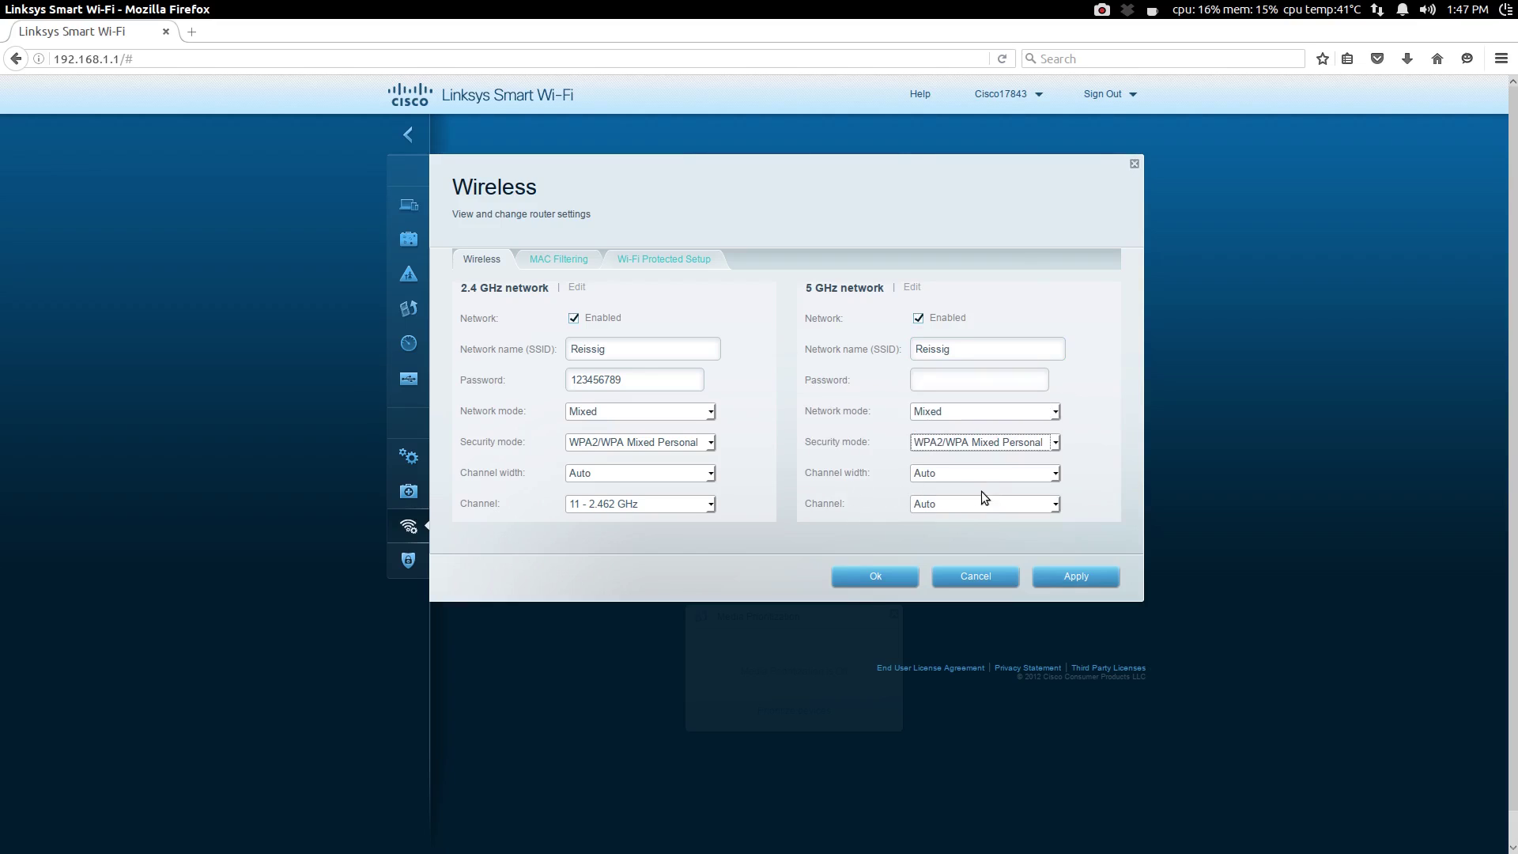
pyautogui.click(1057, 506)
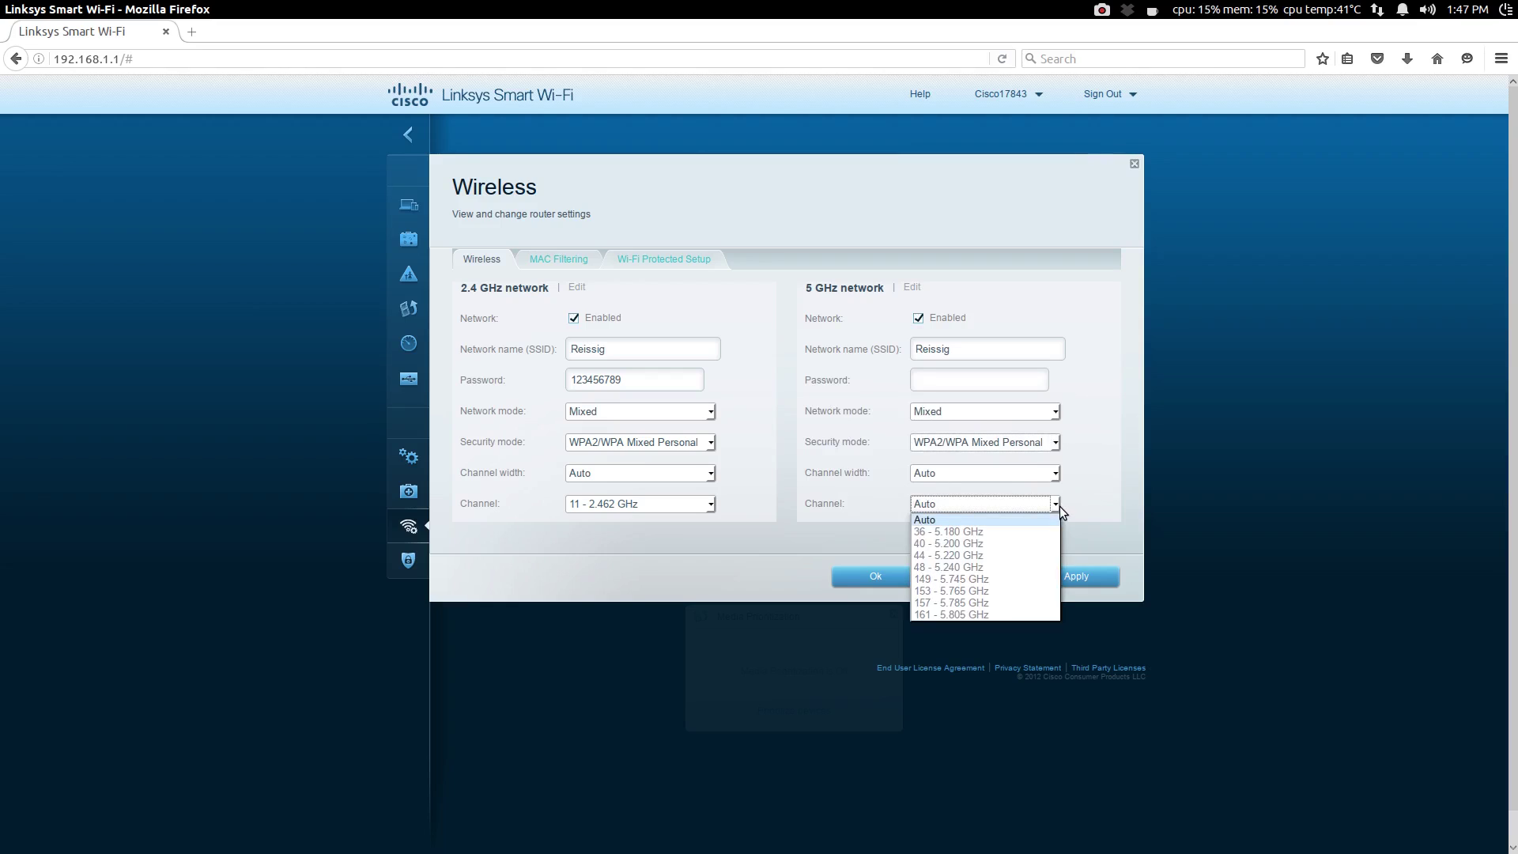
pyautogui.click(965, 613)
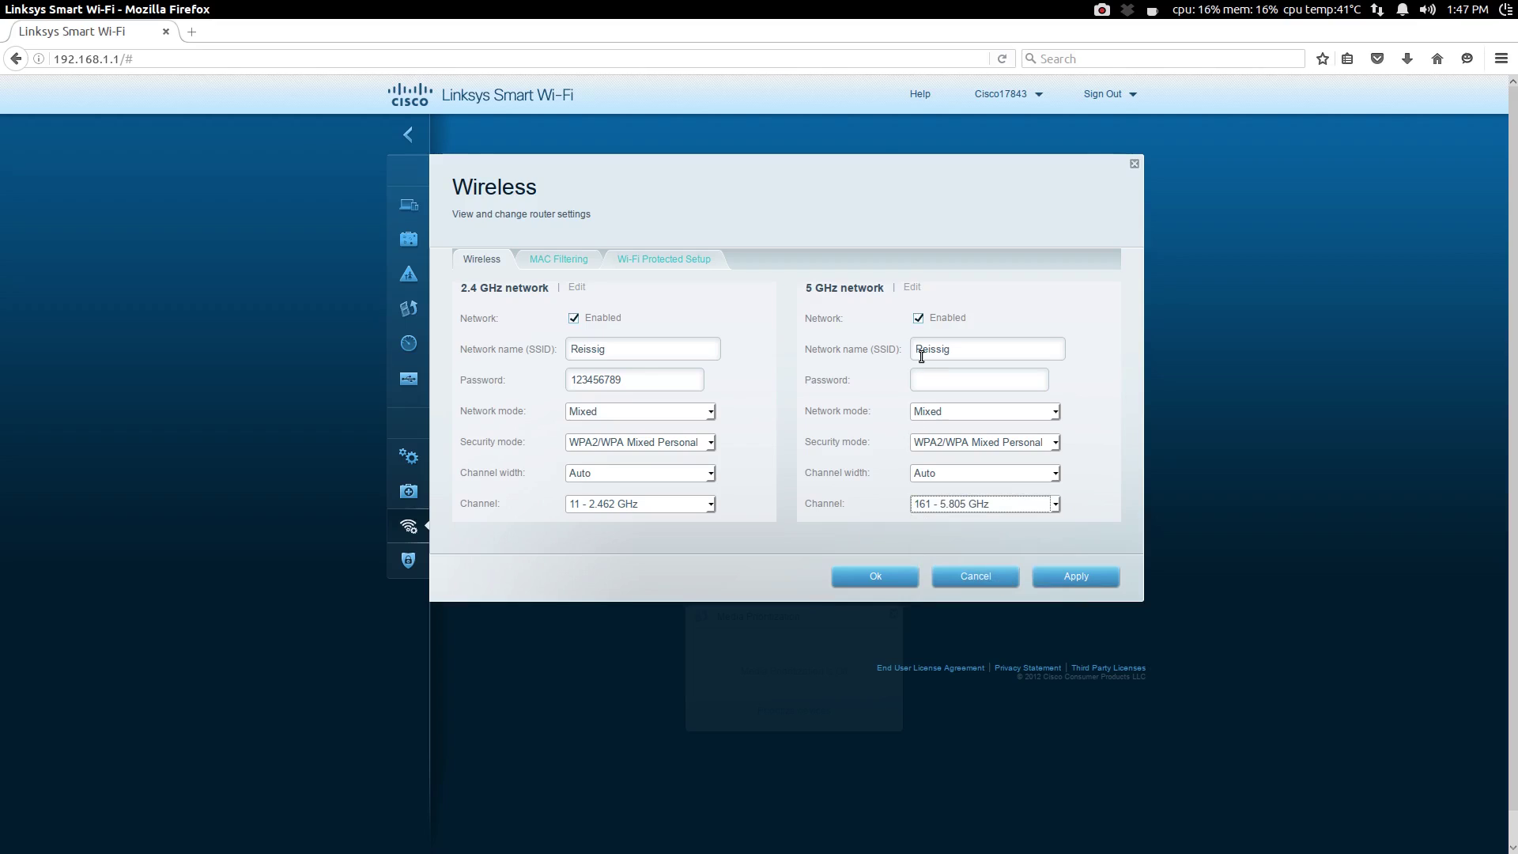
pyautogui.click(929, 382)
pyautogui.write('123456789')
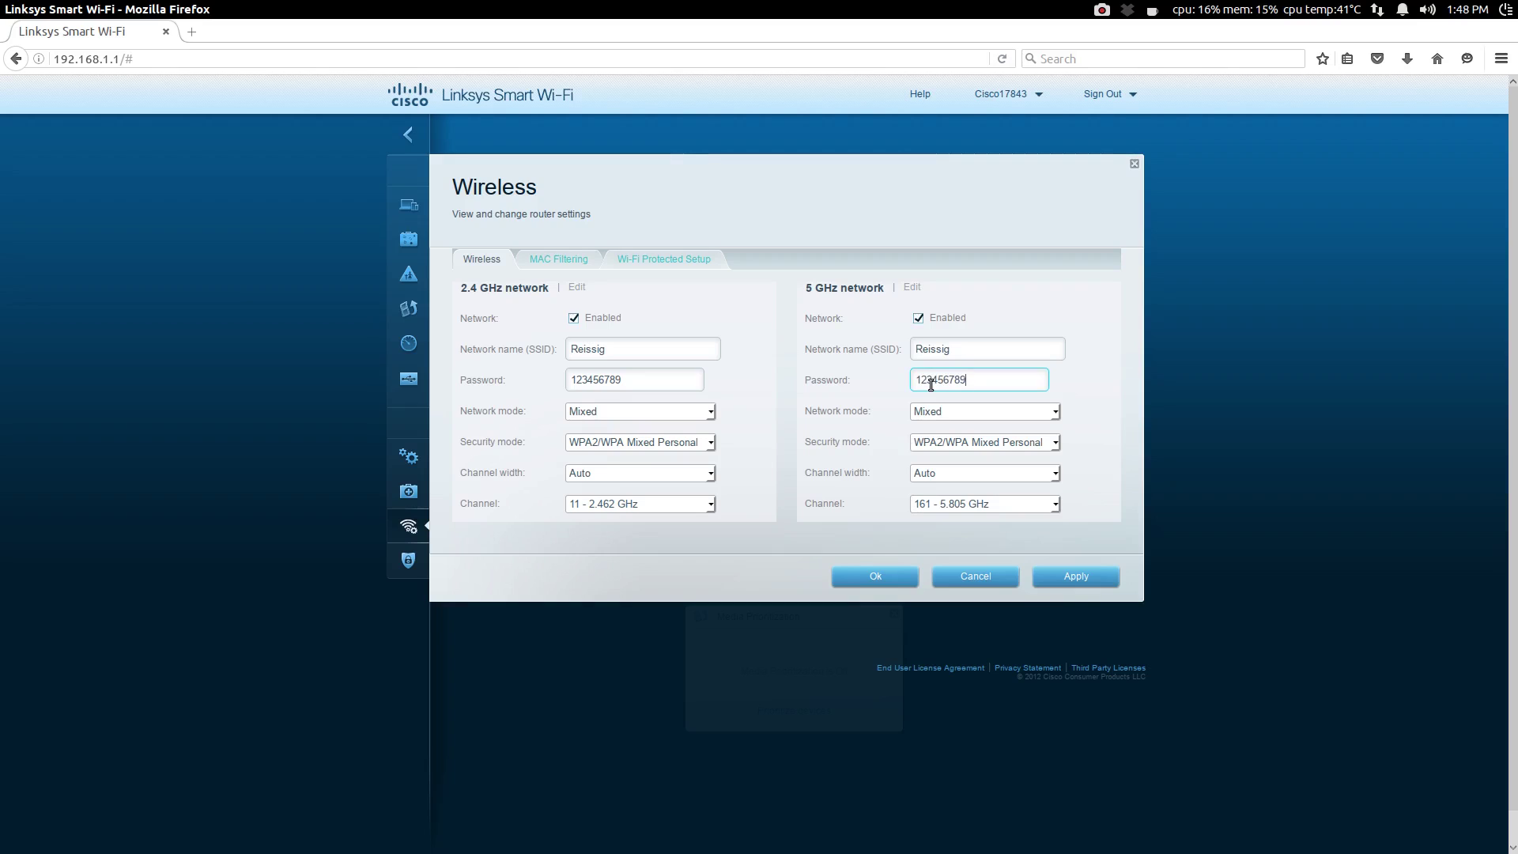
# Step: Apply the wireless settings for both bands and confirm the changes
pyautogui.click(1094, 577)
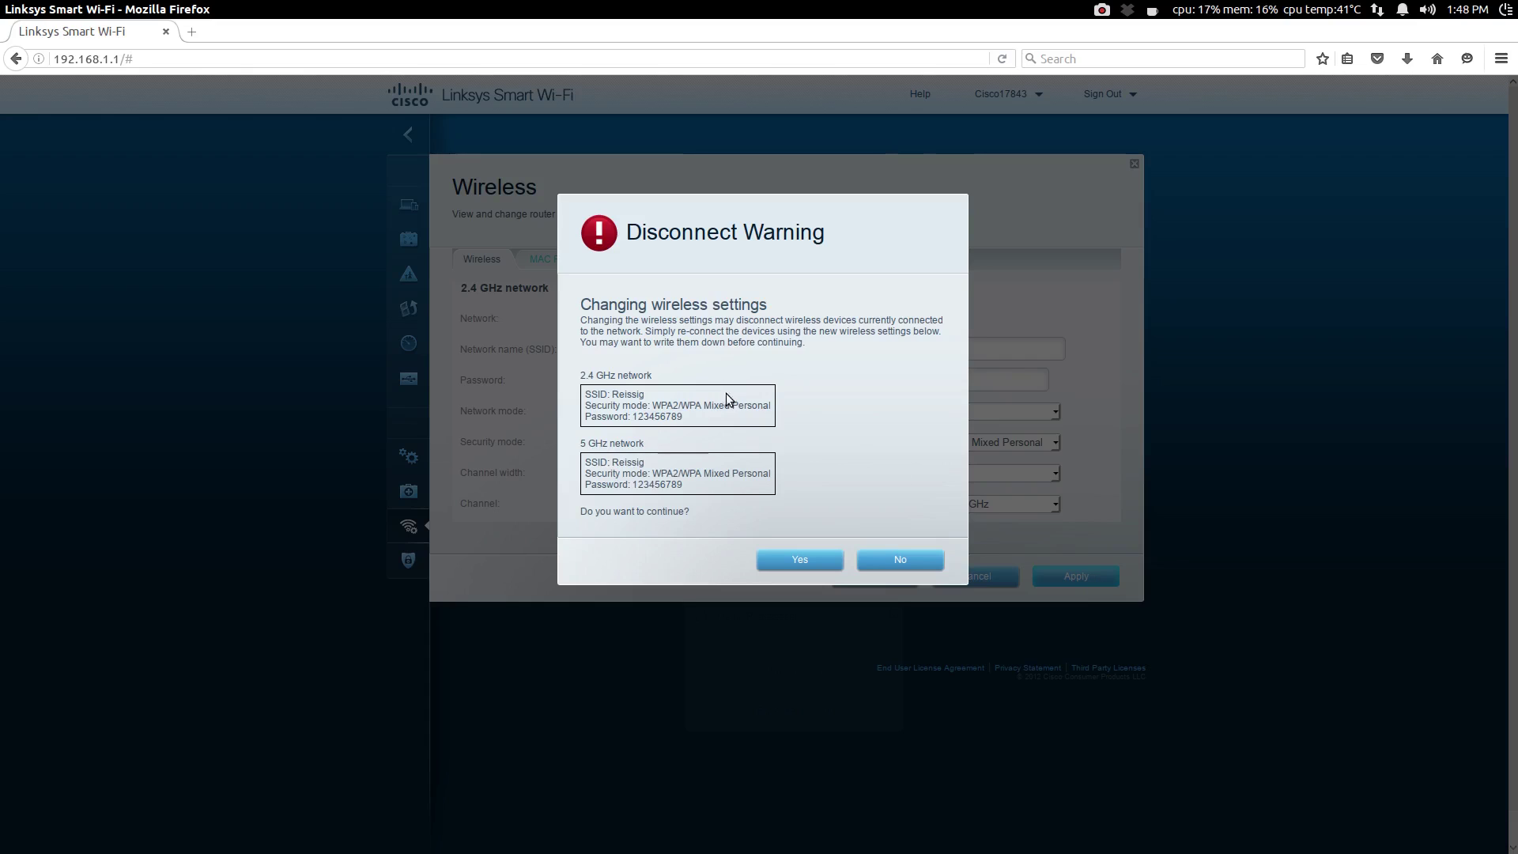
pyautogui.click(801, 559)
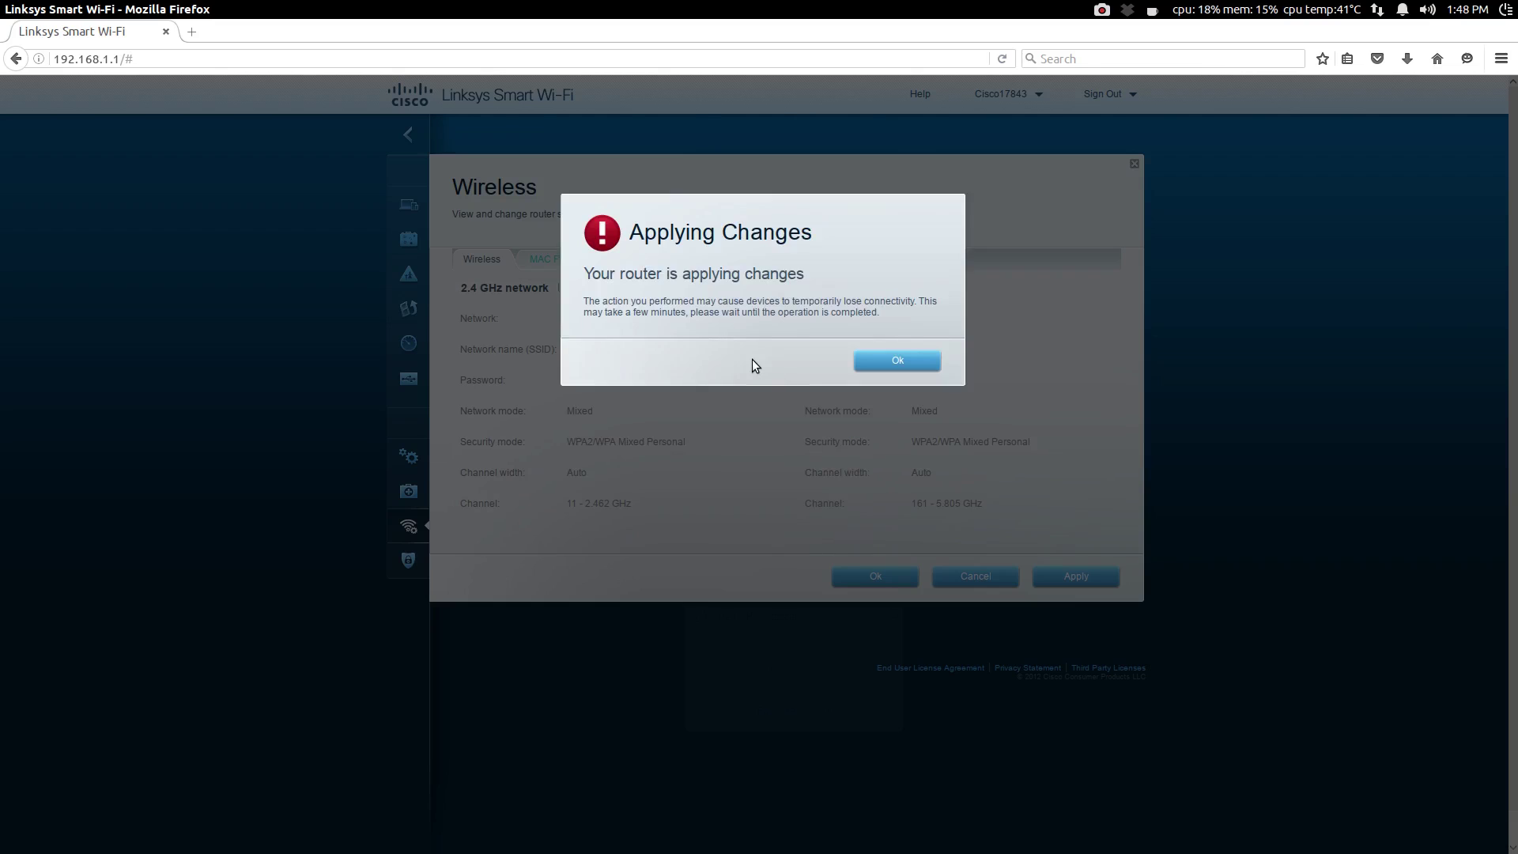
pyautogui.click(866, 357)
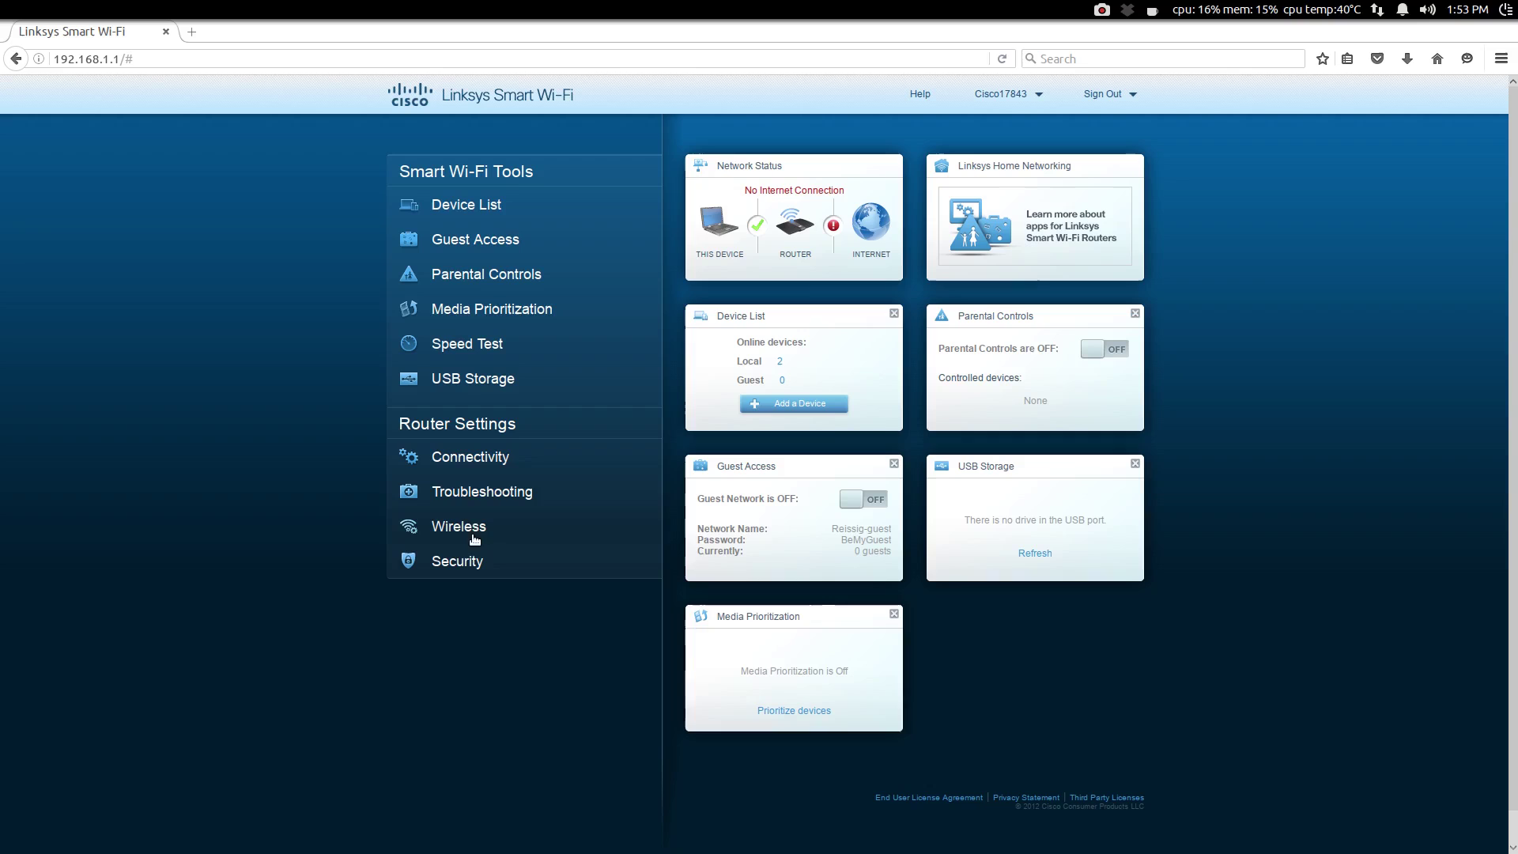
# Step: In Local Network router details, set the IP to 192.168.1.50 and disable DHCP Server
pyautogui.click(464, 468)
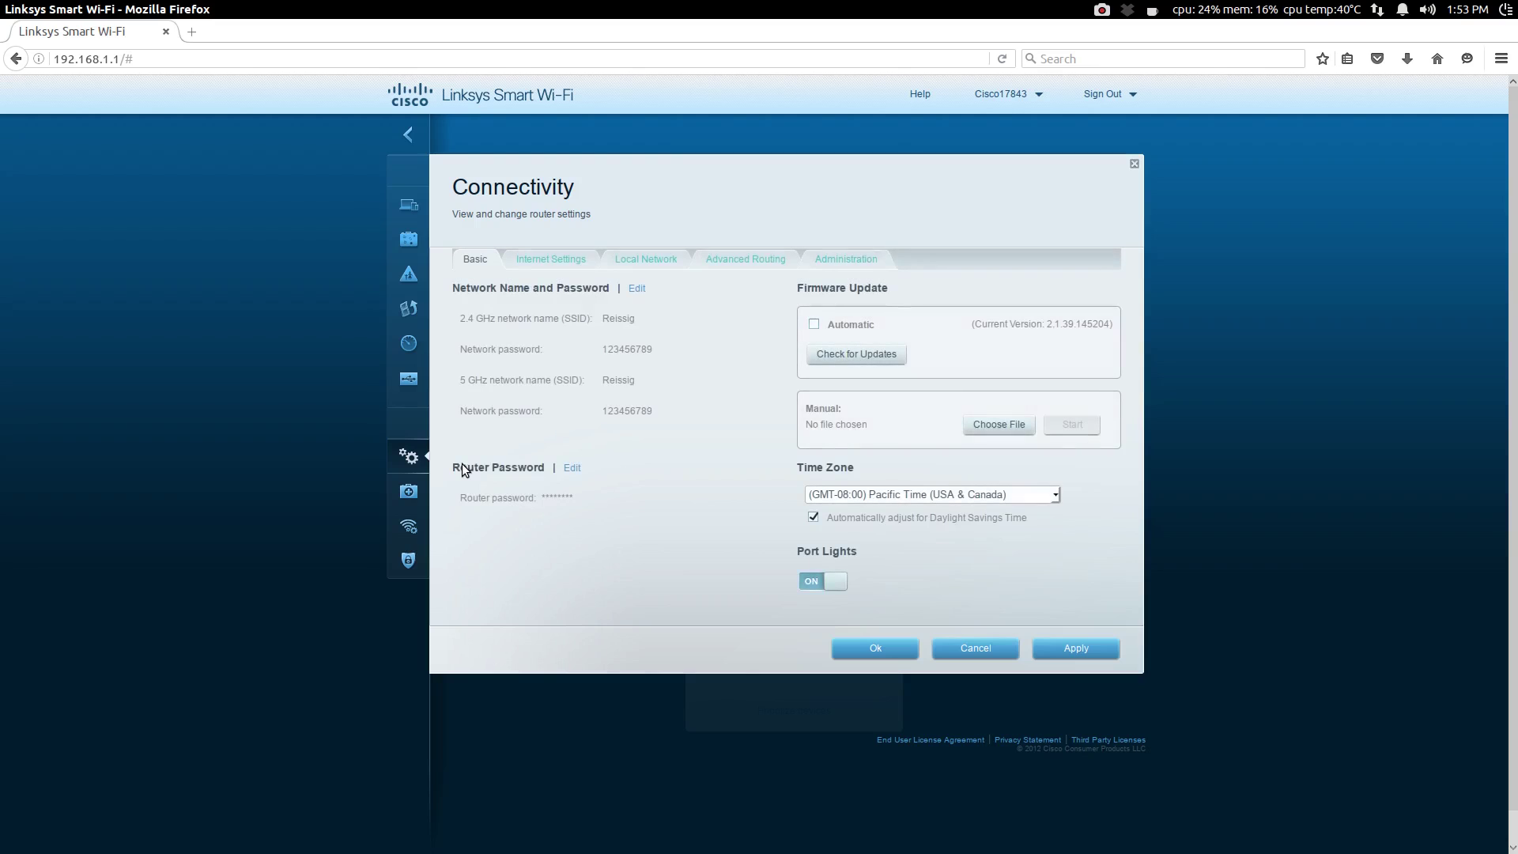
pyautogui.click(630, 265)
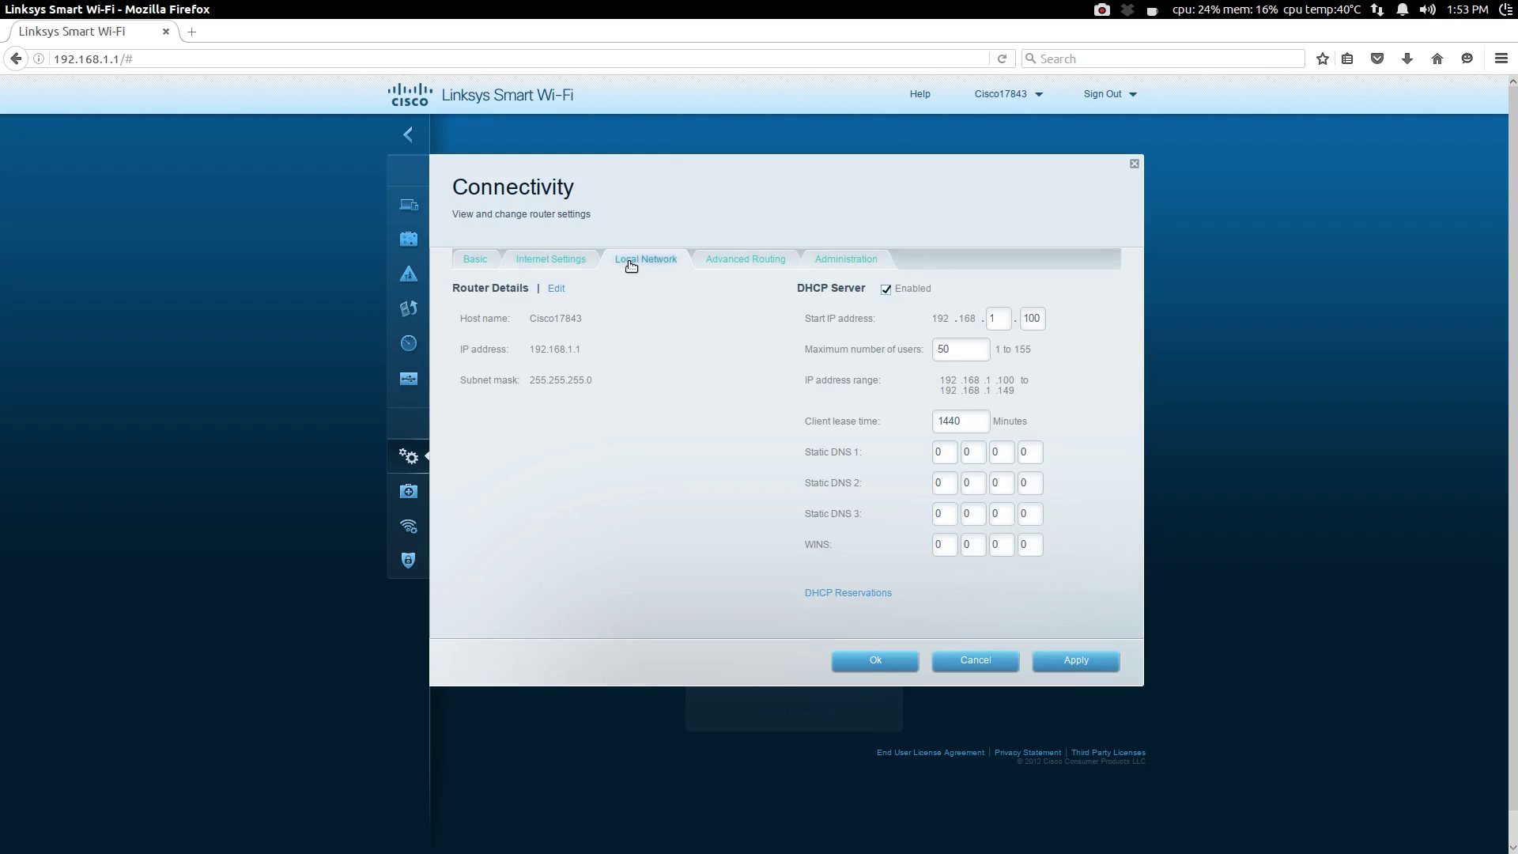
pyautogui.click(556, 289)
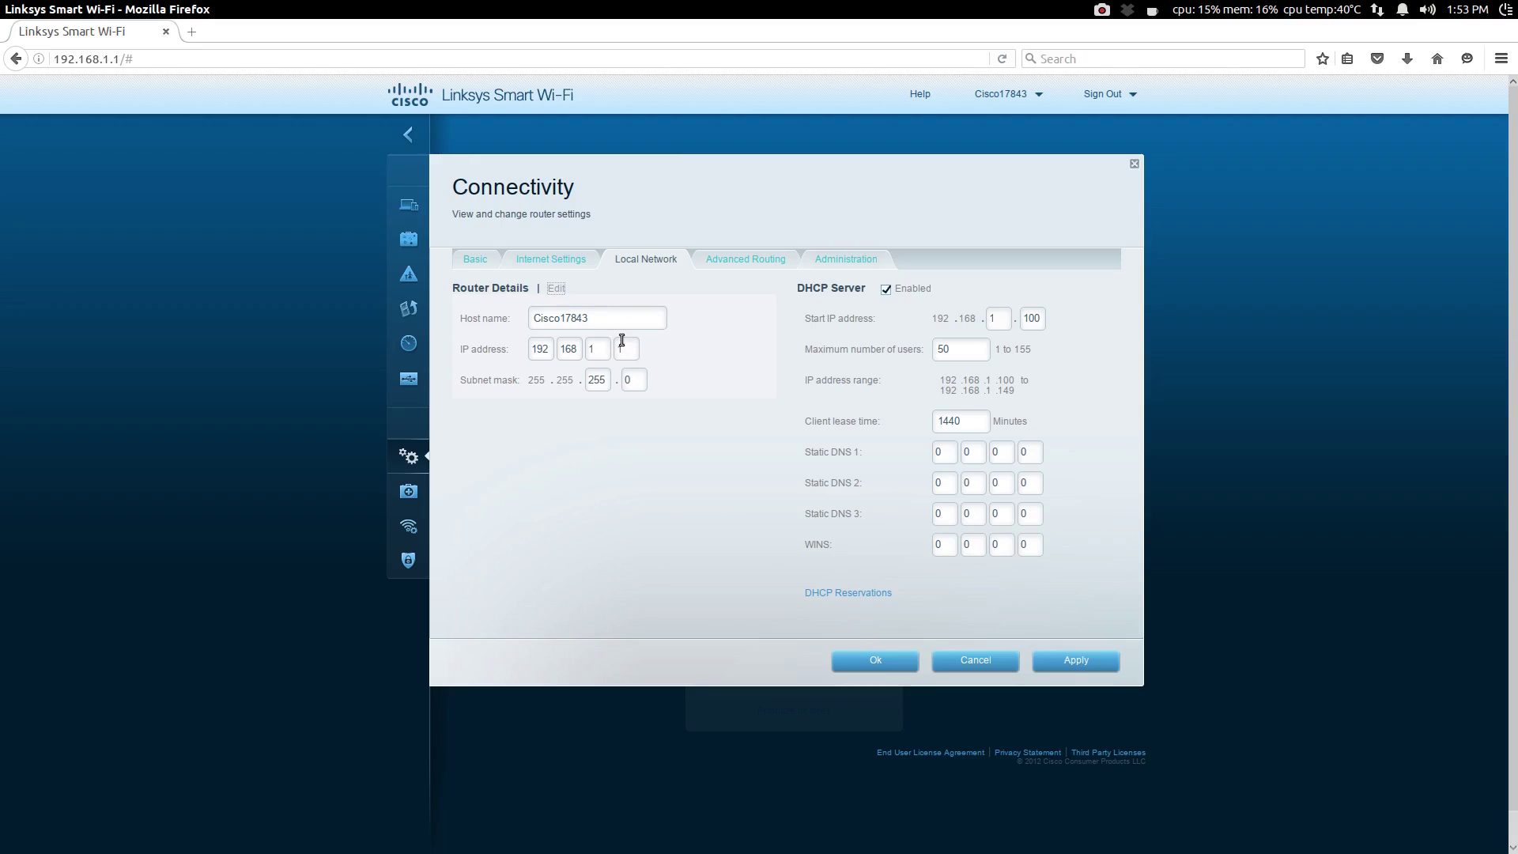
pyautogui.click(621, 348)
pyautogui.write('50')
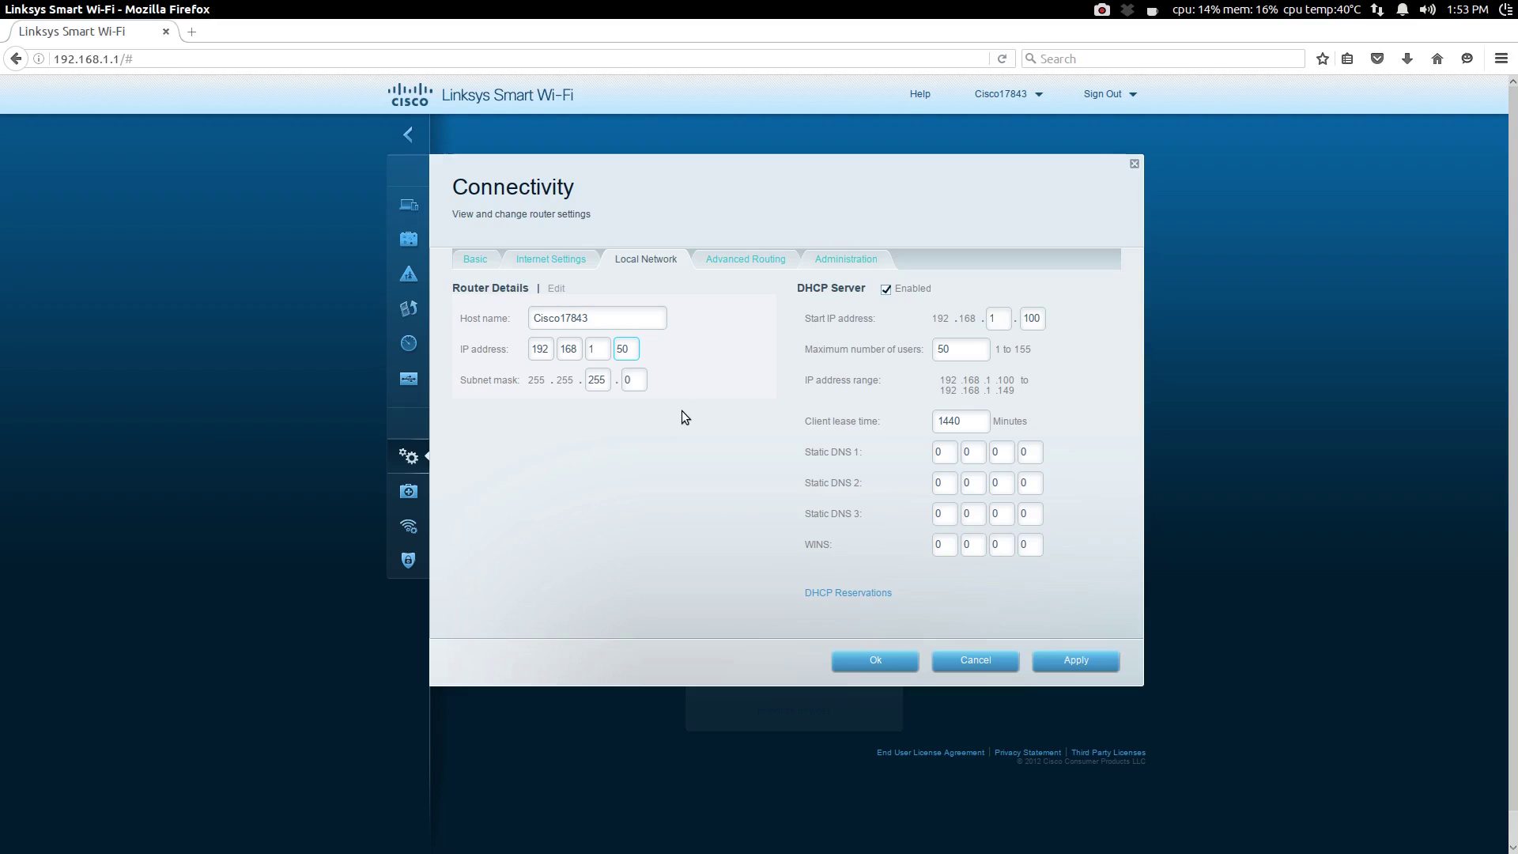
pyautogui.click(886, 289)
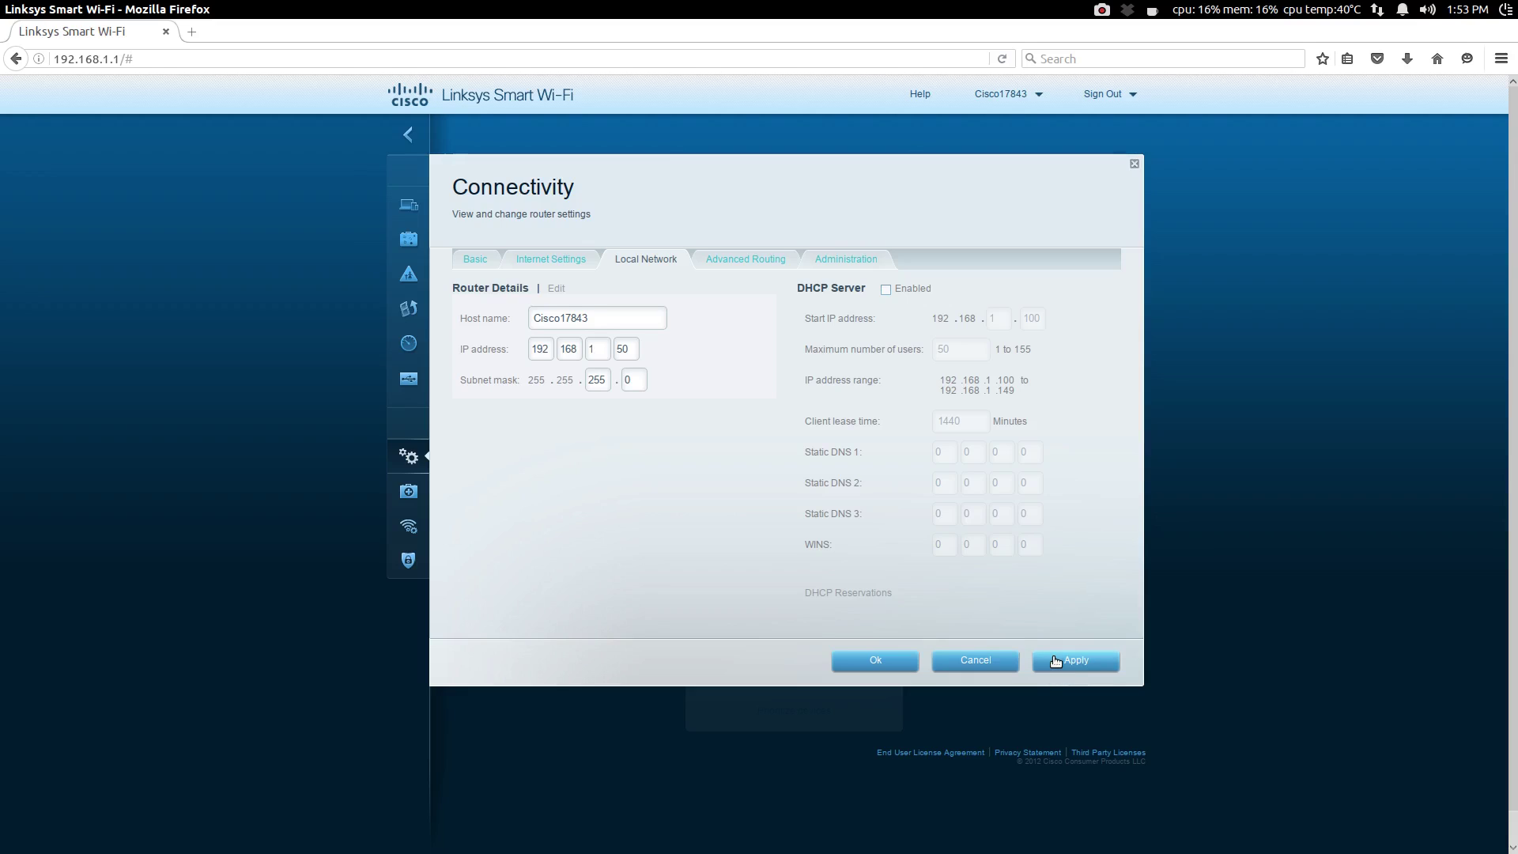
# Step: Apply the 192.168.1.50 IP and disabled DHCP changes and dismiss the applying notice
pyautogui.click(1055, 661)
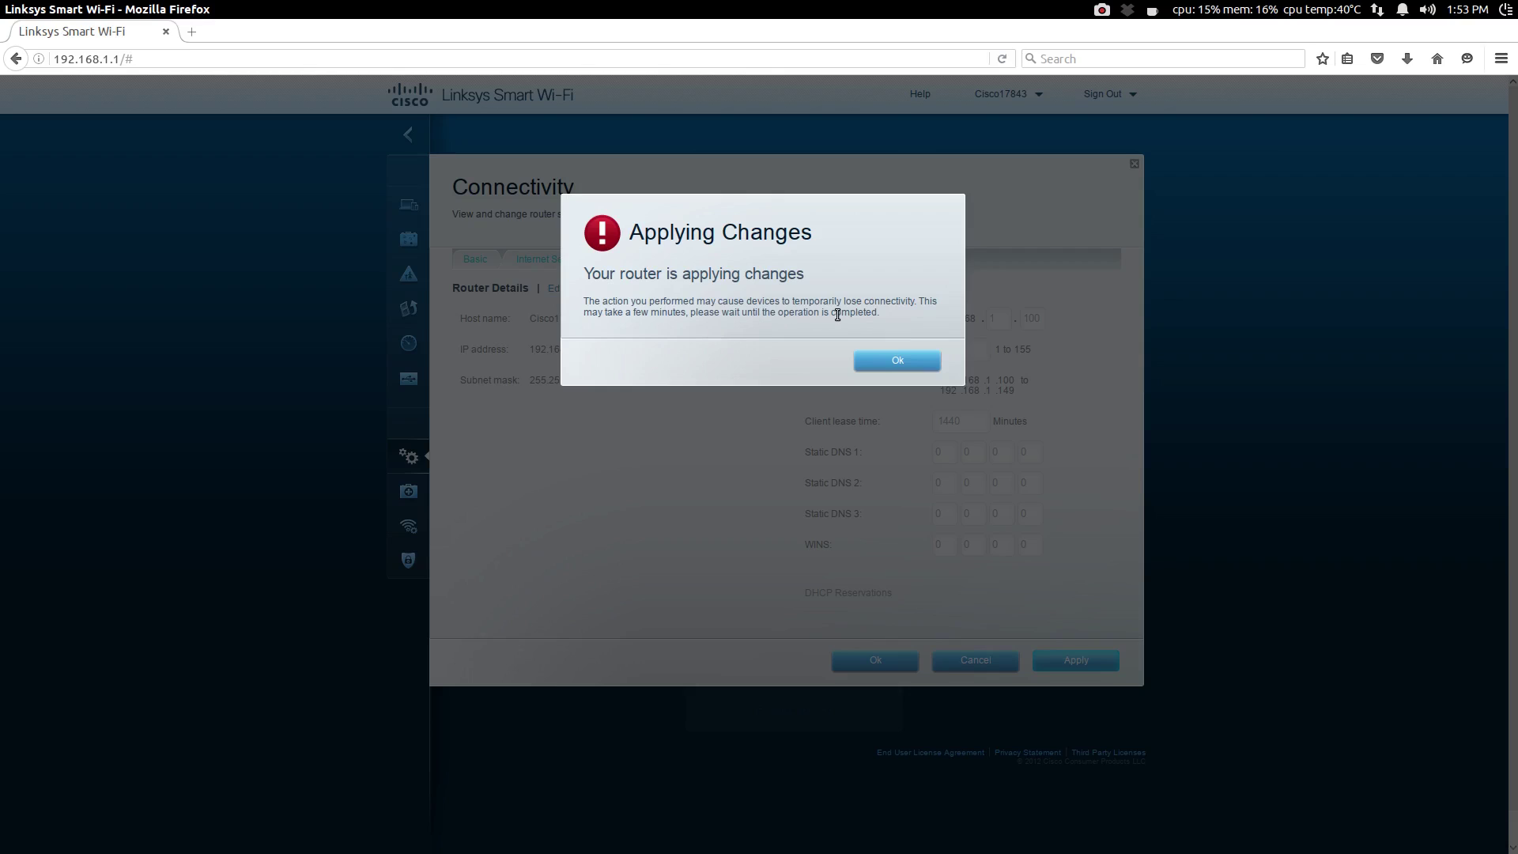
pyautogui.click(856, 359)
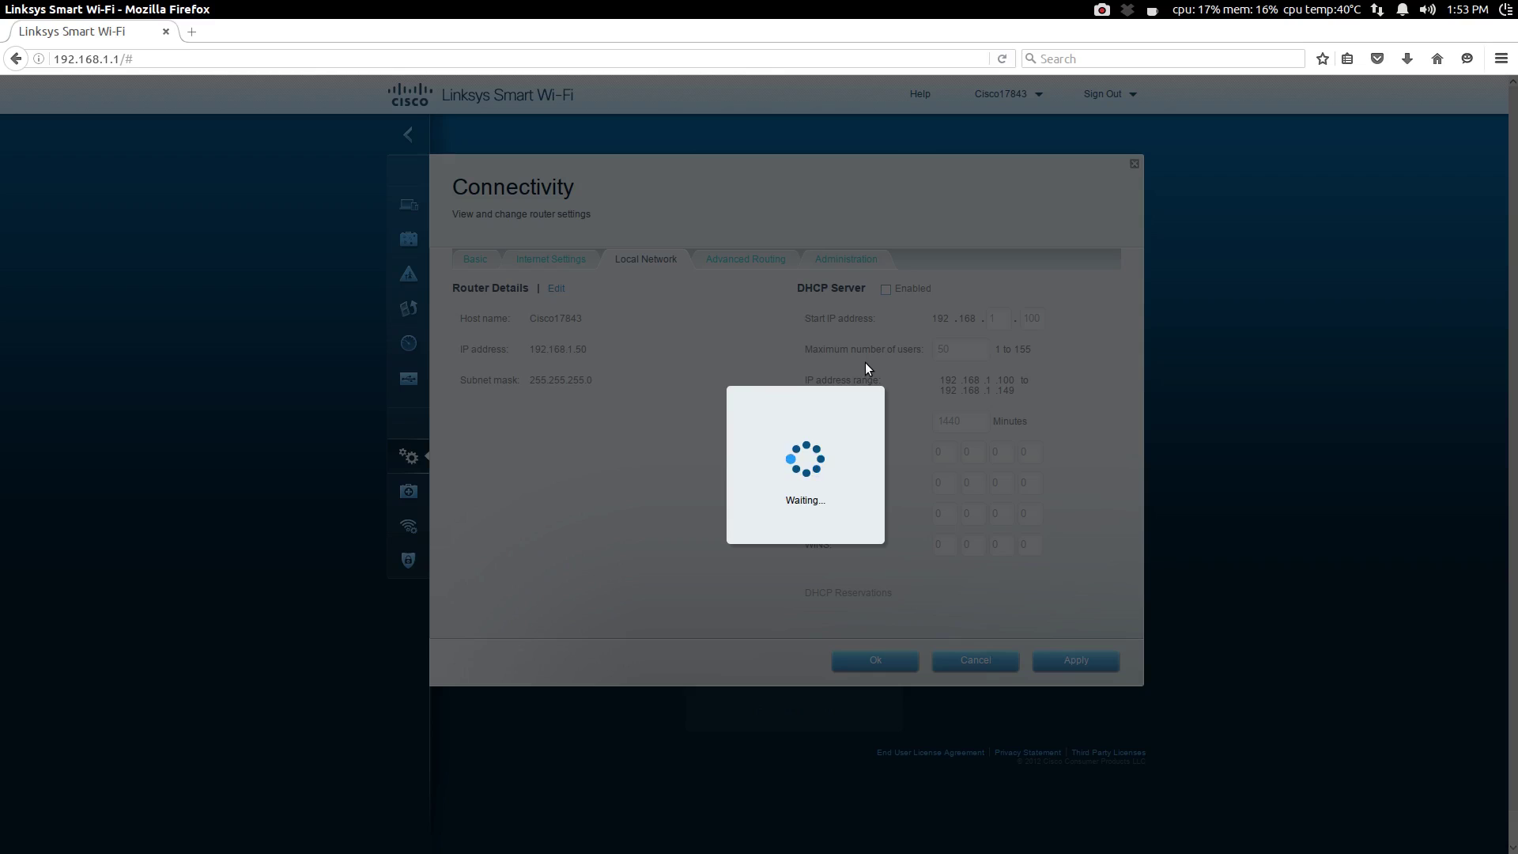